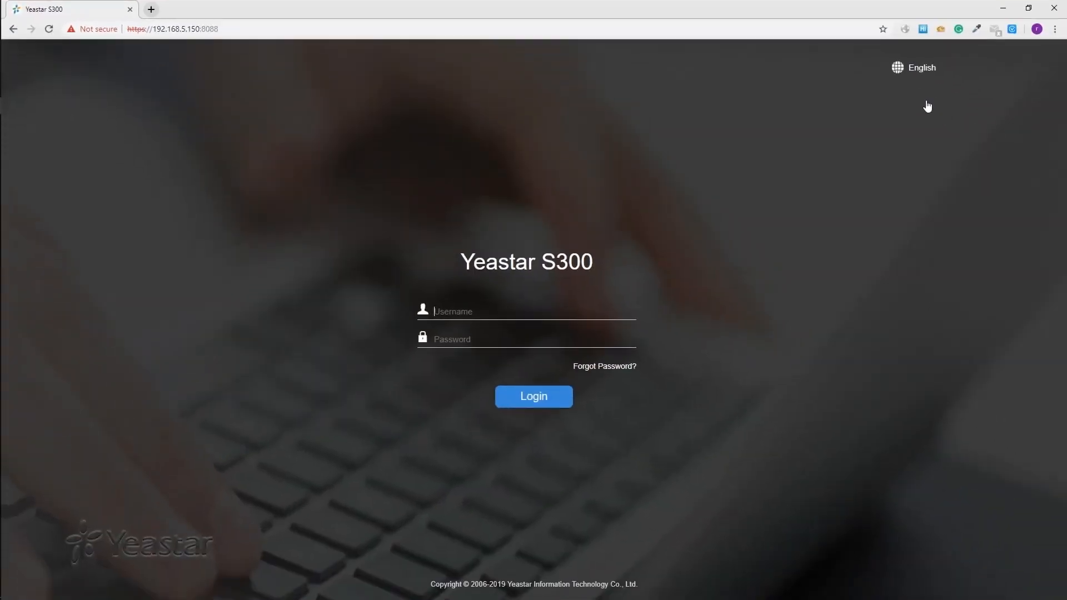
- Review the interface language list and keep English selected
{"action": "left_click", "coordinate": [932, 67]}
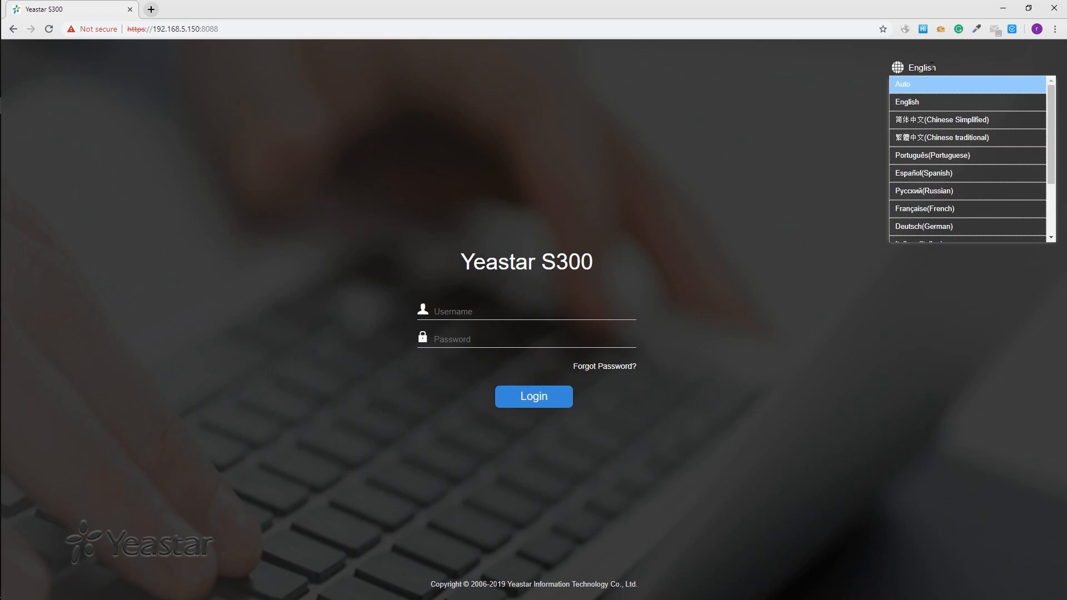
{"action": "scroll", "coordinate": [1033, 142], "scroll_direction": "down", "scroll_amount": 3}
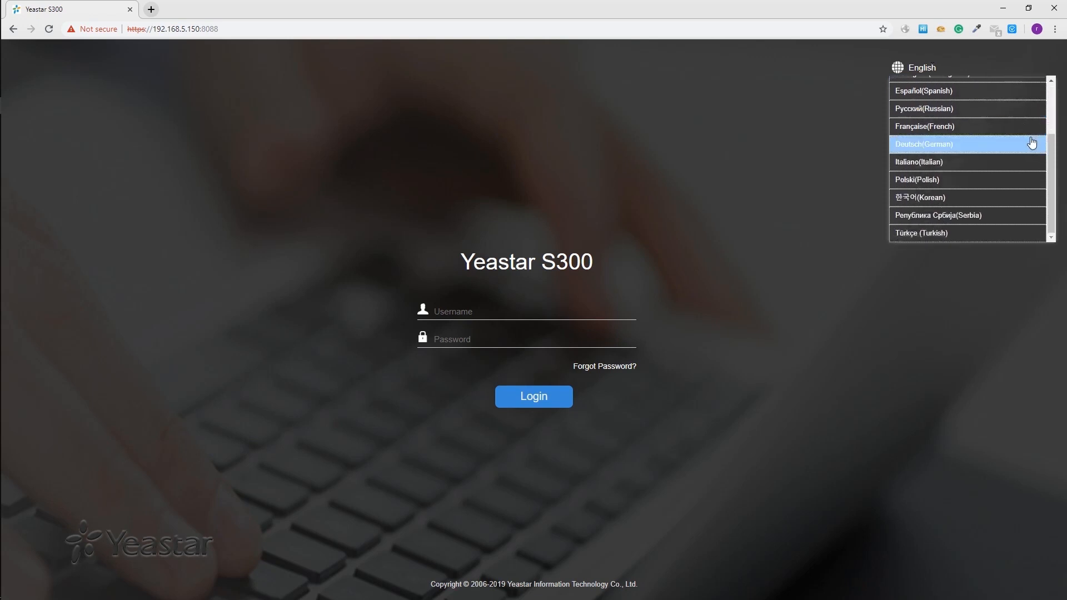
{"action": "scroll", "coordinate": [1033, 142], "scroll_direction": "up", "scroll_amount": 1}
{"action": "left_click", "coordinate": [782, 276]}
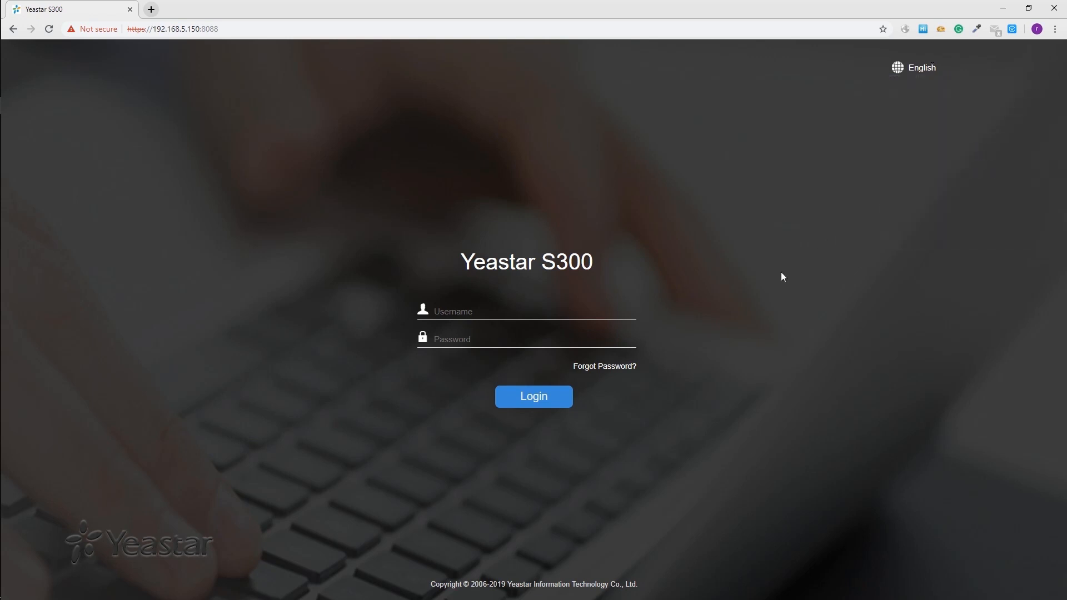
- Log in with the default administrator credentials and accept the data processing agreement
{"action": "left_click", "coordinate": [595, 306]}
{"action": "type", "text": "adminpassword"}
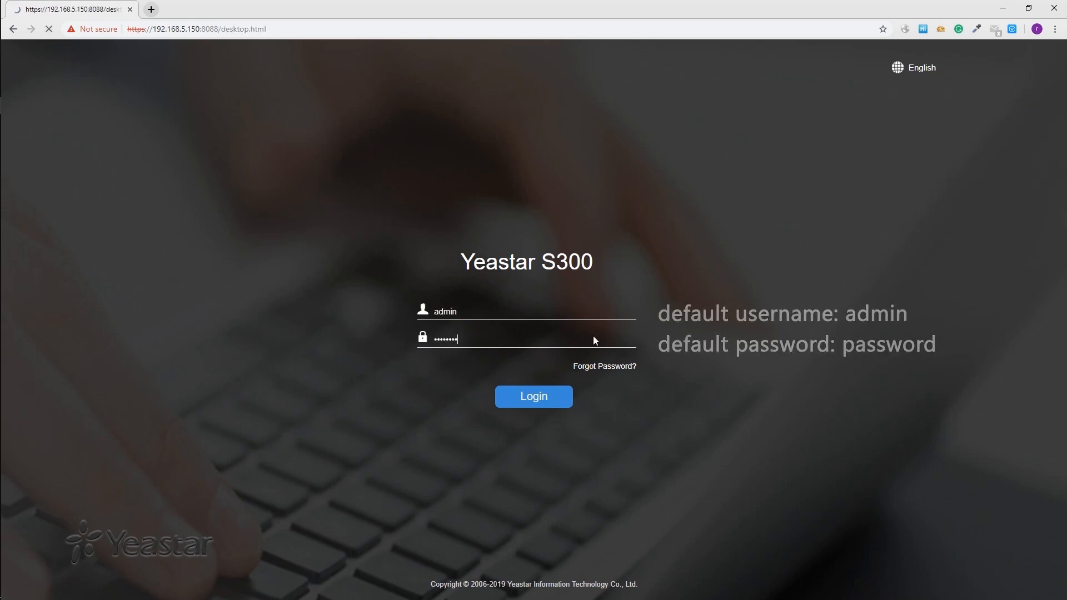
{"action": "key", "text": "Return"}
{"action": "left_click", "coordinate": [577, 437]}
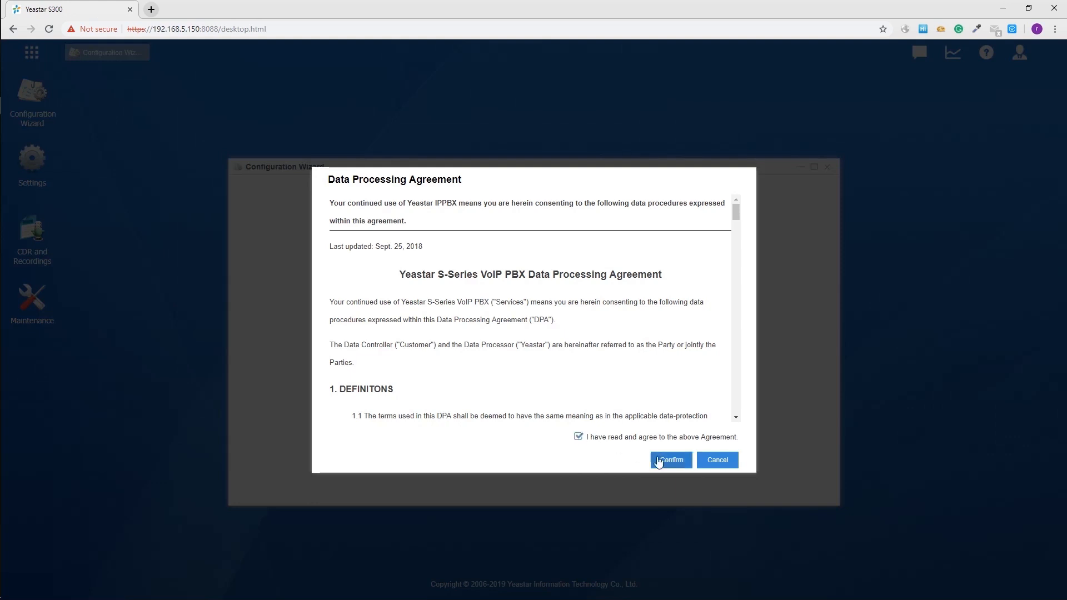
{"action": "left_click", "coordinate": [678, 465]}
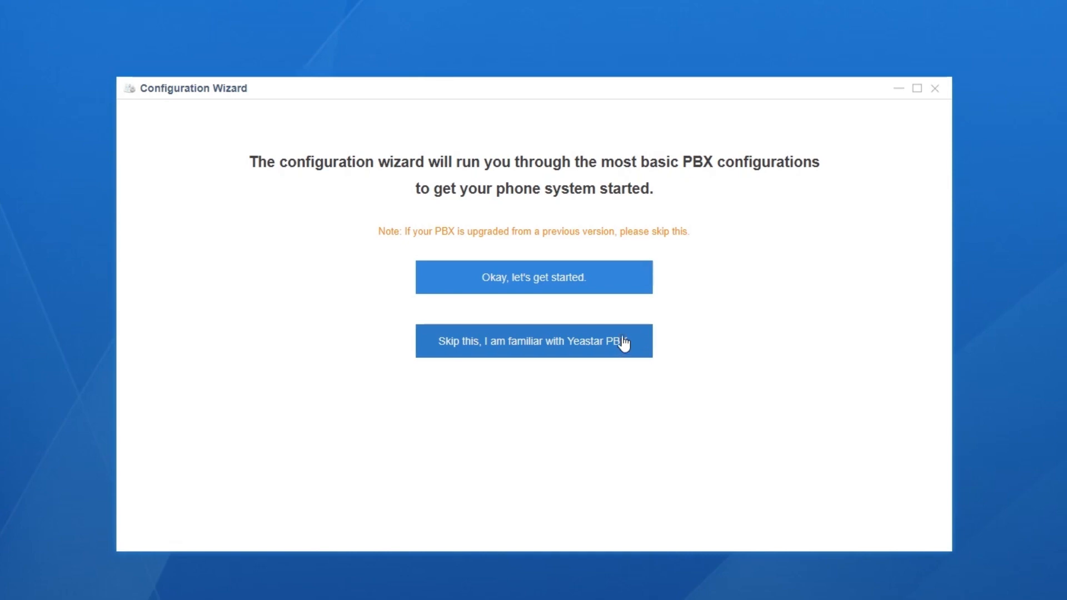
- Start the Configuration Wizard to reach step 1, PBX Localization
{"action": "left_click", "coordinate": [610, 287]}
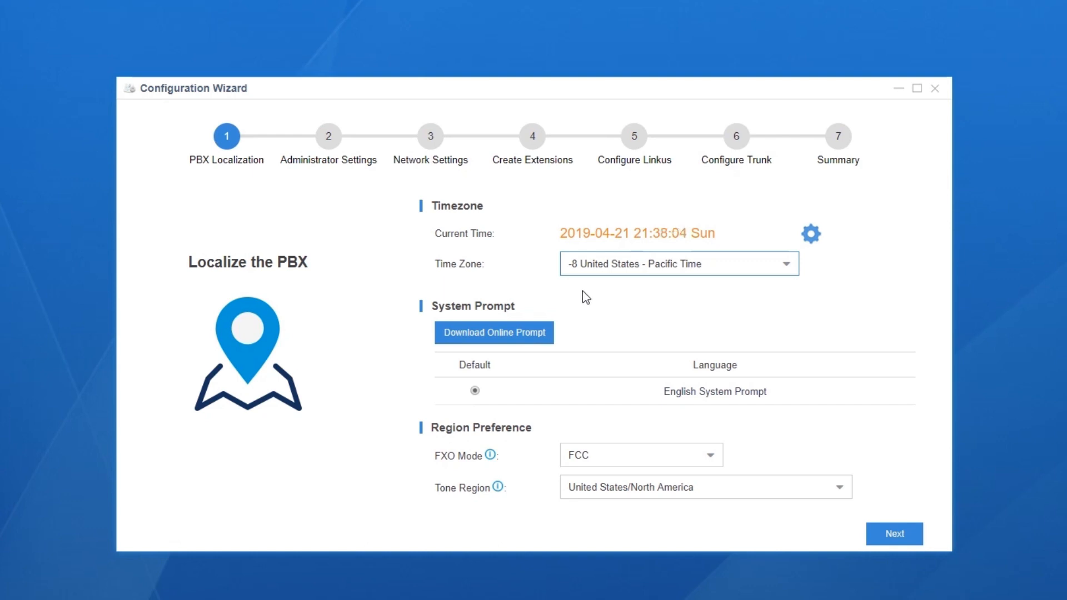
- Set the time zone to 8 China (Beijing)
{"action": "left_click", "coordinate": [786, 272]}
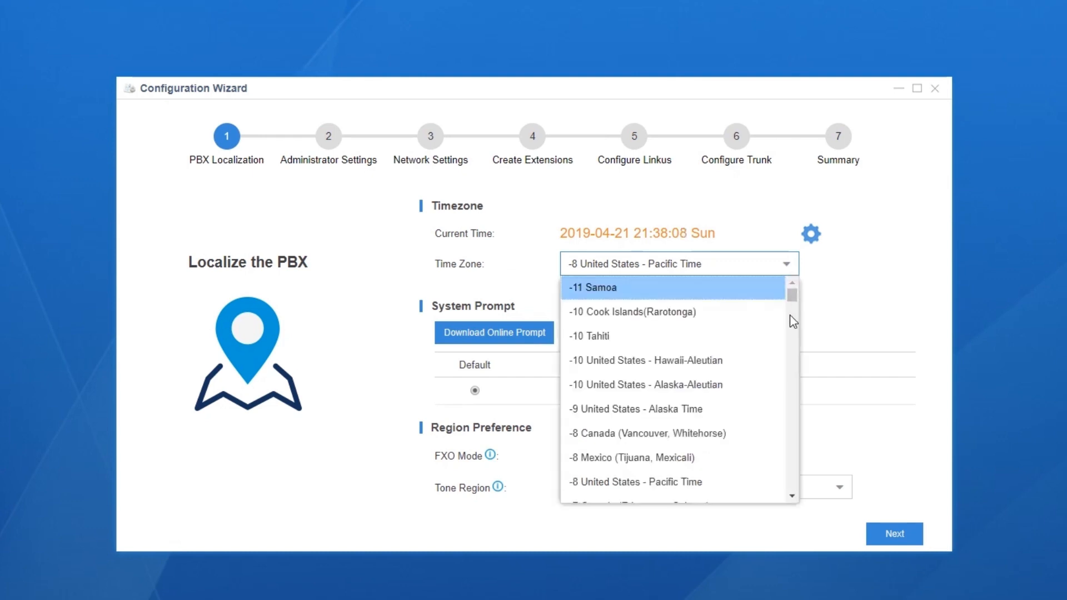
{"action": "scroll", "coordinate": [792, 321], "scroll_direction": "down", "scroll_amount": 15}
{"action": "scroll", "coordinate": [789, 314], "scroll_direction": "down", "scroll_amount": 20}
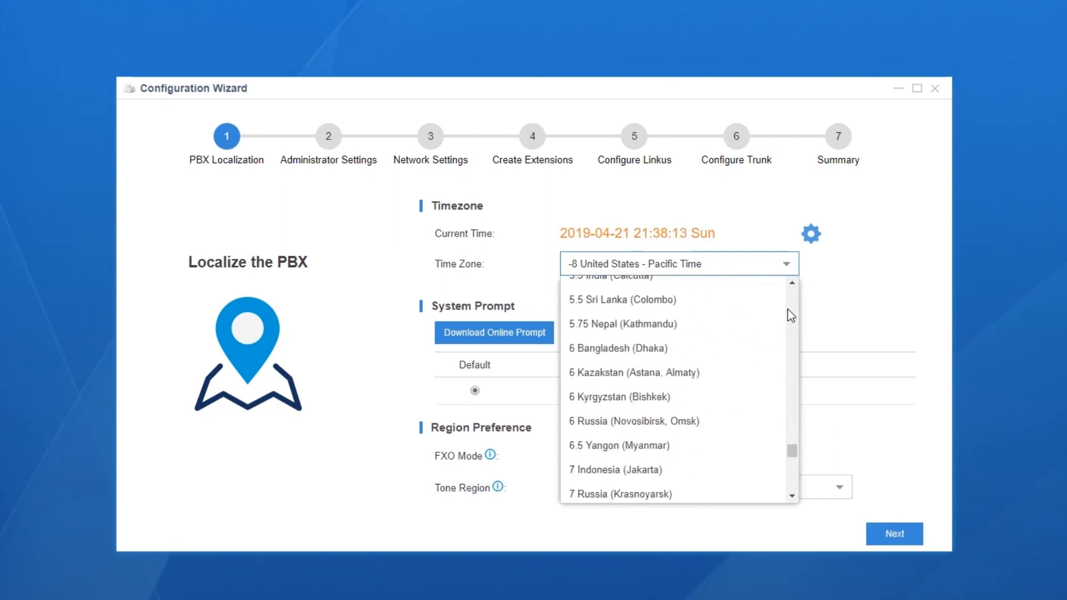
{"action": "scroll", "coordinate": [787, 312], "scroll_direction": "down", "scroll_amount": 3}
{"action": "left_click", "coordinate": [648, 368]}
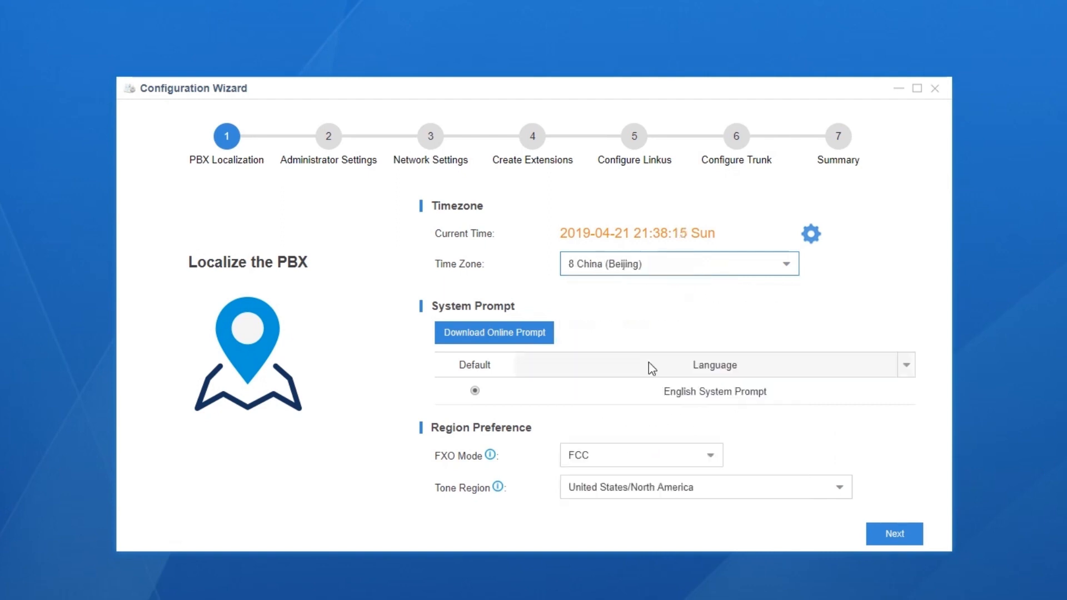
- Check the time settings, keeping daylight saving disabled and NTP time sync
{"action": "left_click", "coordinate": [812, 235]}
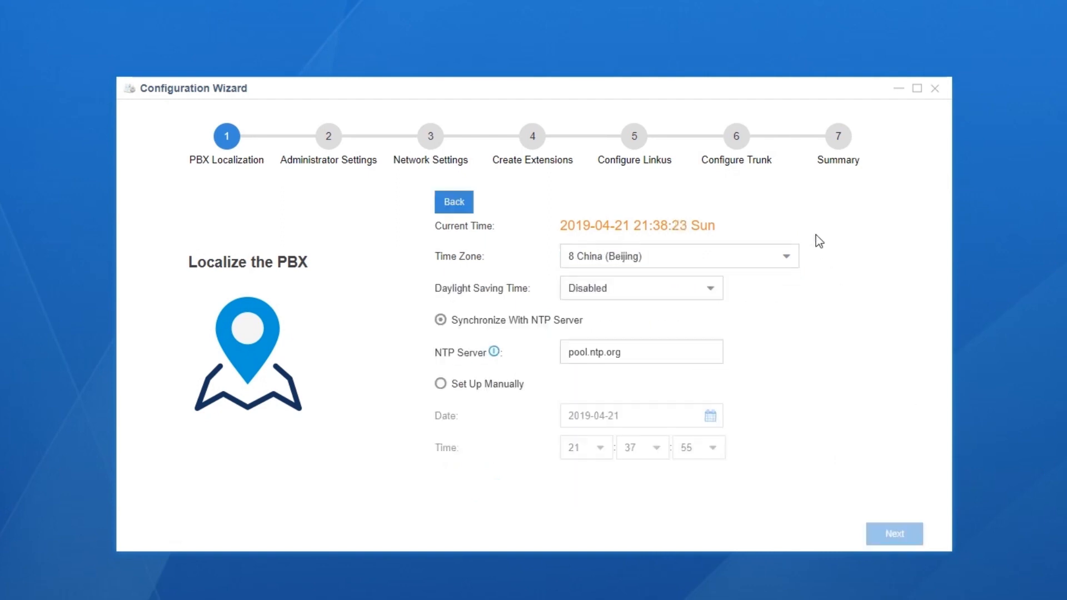
{"action": "left_click", "coordinate": [717, 289]}
{"action": "left_click", "coordinate": [719, 295]}
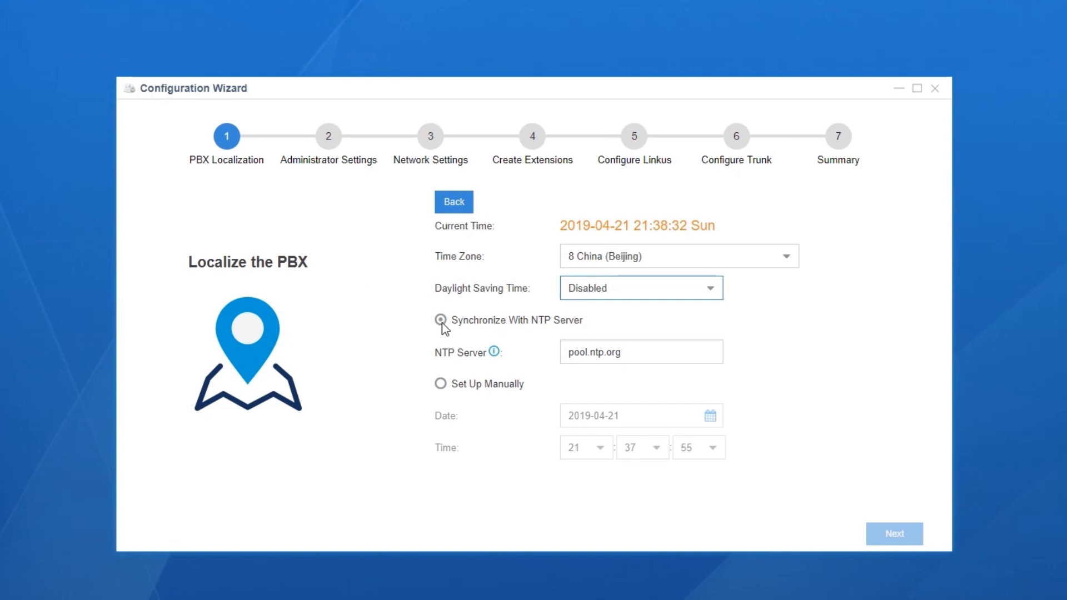
{"action": "left_click", "coordinate": [440, 384]}
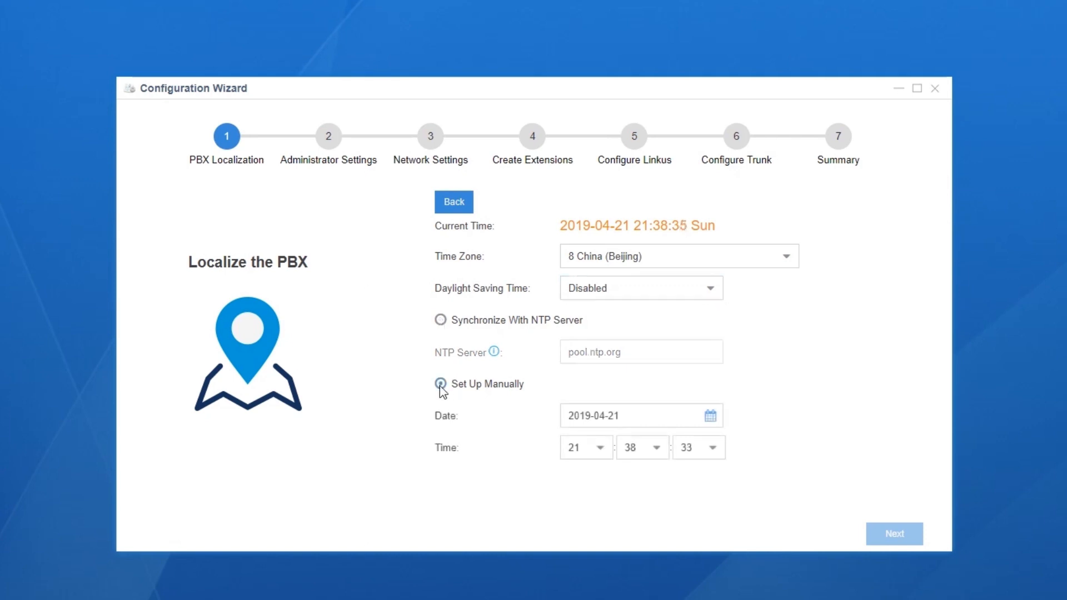
{"action": "left_click", "coordinate": [440, 320]}
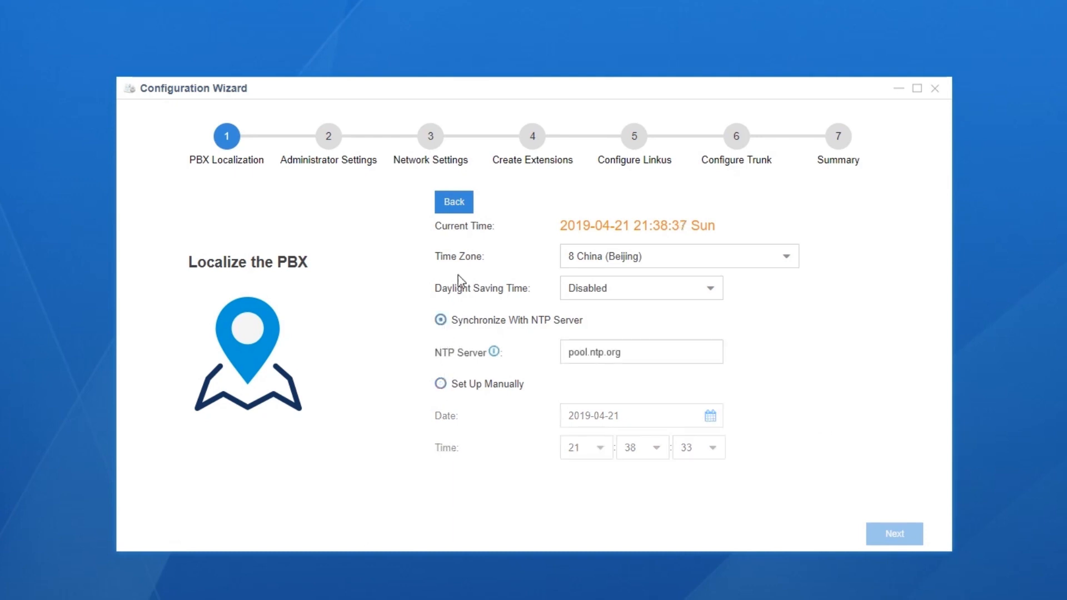
{"action": "left_click", "coordinate": [454, 204]}
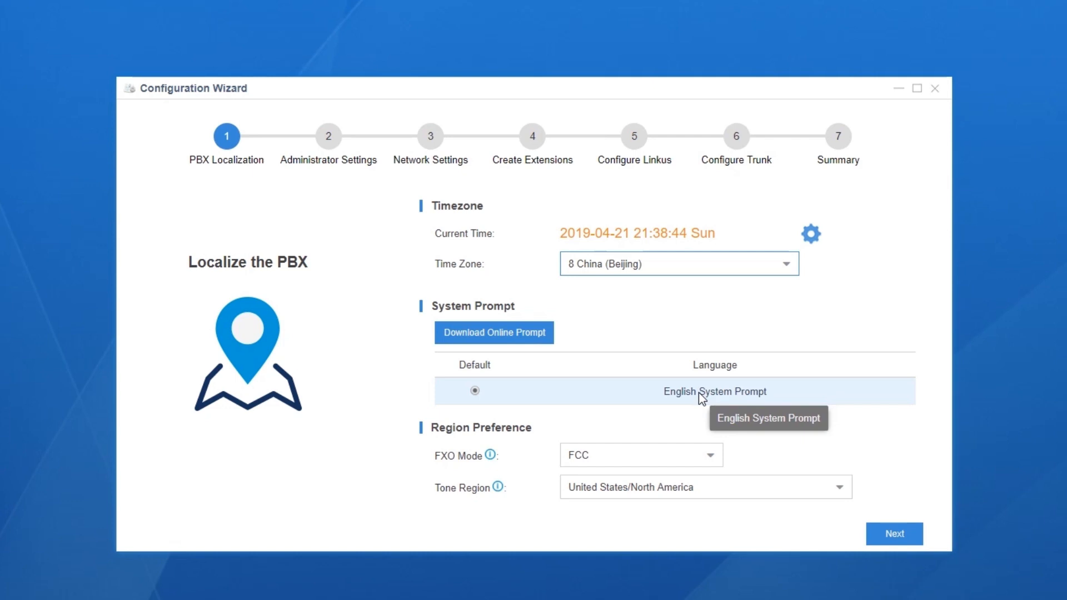
- Keep FXO mode FCC, set the tone region to China, and advance to Administrator Settings
{"action": "left_click", "coordinate": [711, 460]}
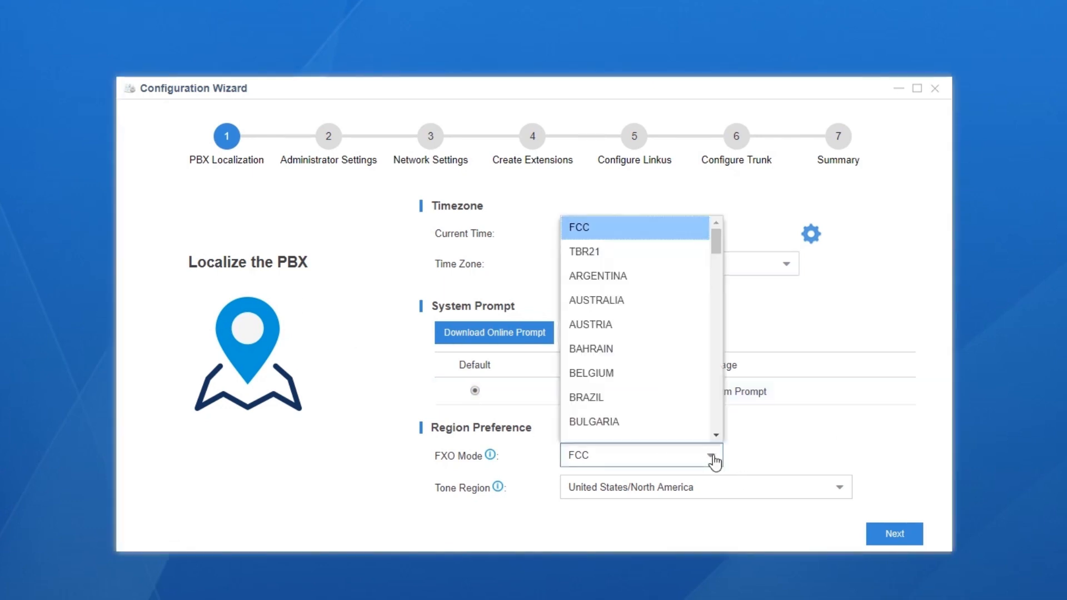
{"action": "left_click", "coordinate": [802, 454]}
{"action": "left_click", "coordinate": [848, 501]}
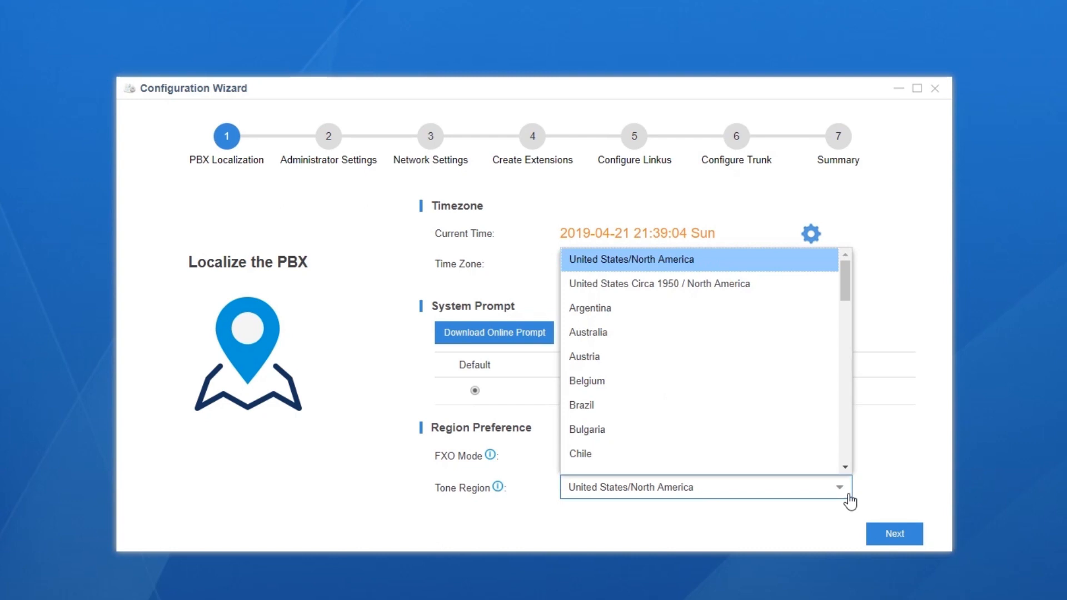
{"action": "scroll", "coordinate": [814, 435], "scroll_direction": "down", "scroll_amount": 1}
{"action": "left_click", "coordinate": [743, 404]}
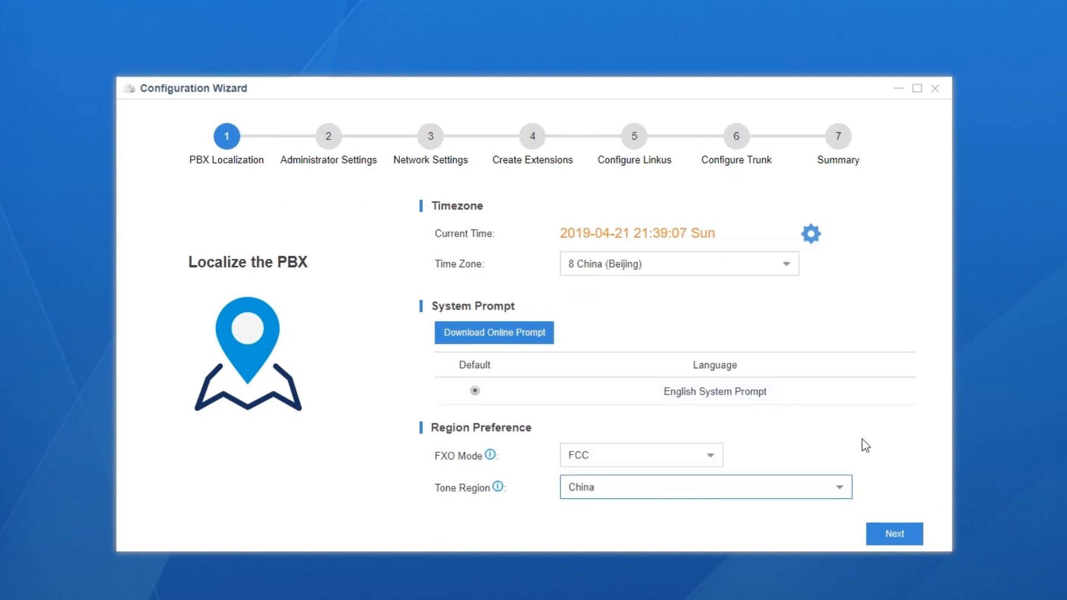
{"action": "left_click", "coordinate": [896, 535]}
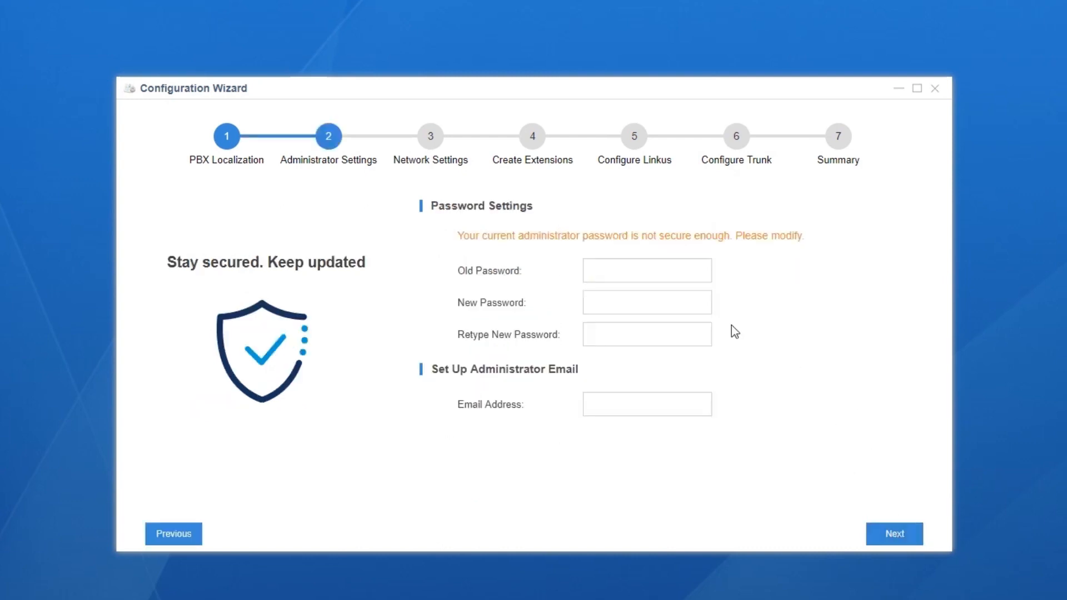
- Change the administrator password, entering the old one and the new one twice
{"action": "left_click", "coordinate": [670, 266]}
{"action": "type", "text": "****"}
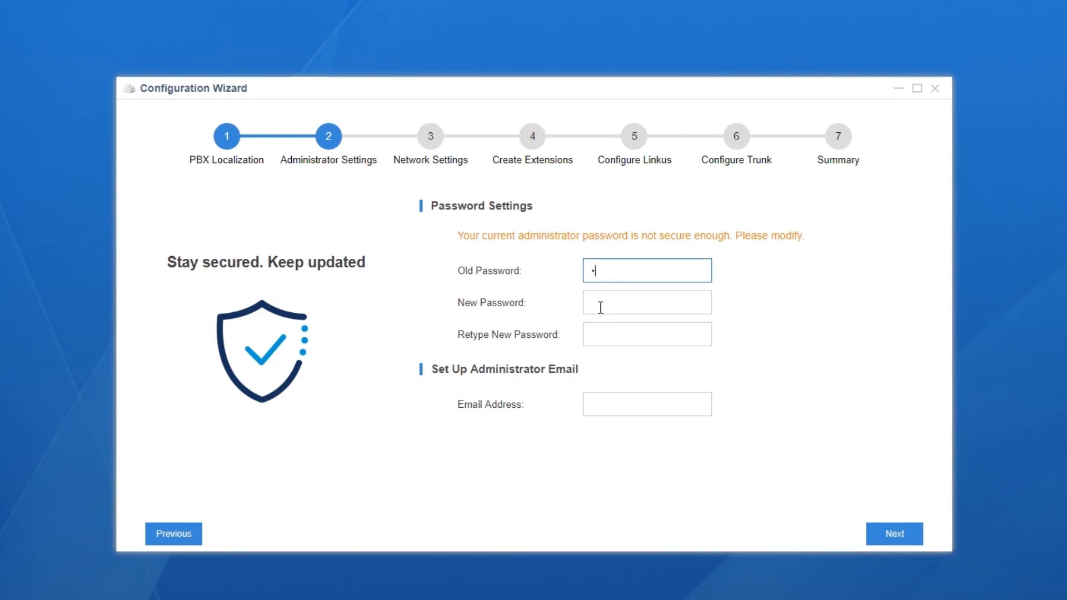
{"action": "type", "text": "****"}
{"action": "left_click", "coordinate": [600, 308]}
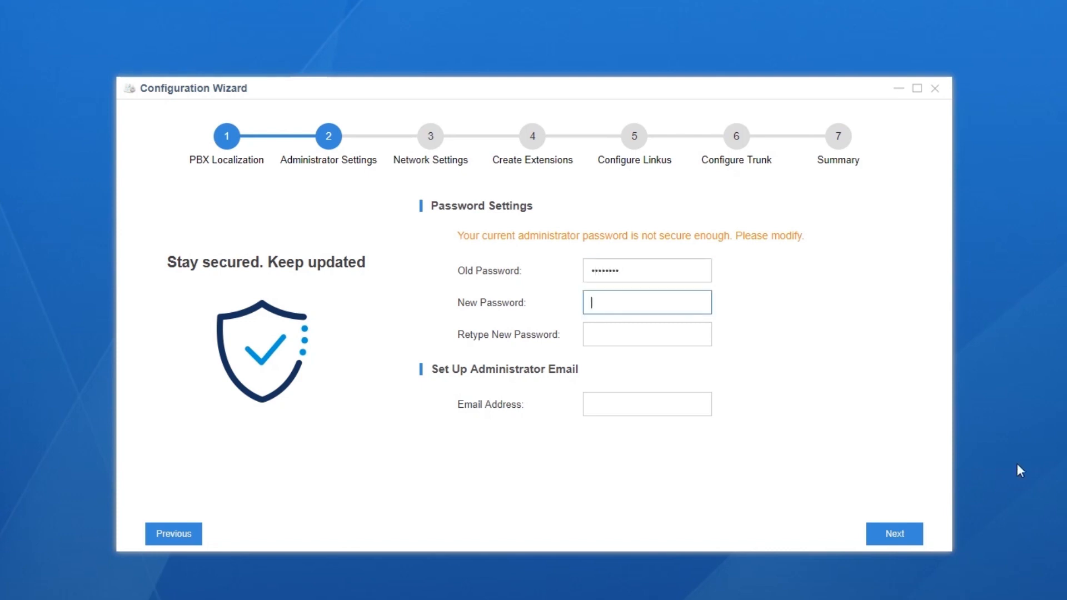
{"action": "type", "text": "****************"}
{"action": "left_click", "coordinate": [678, 331]}
{"action": "type", "text": "***************"}
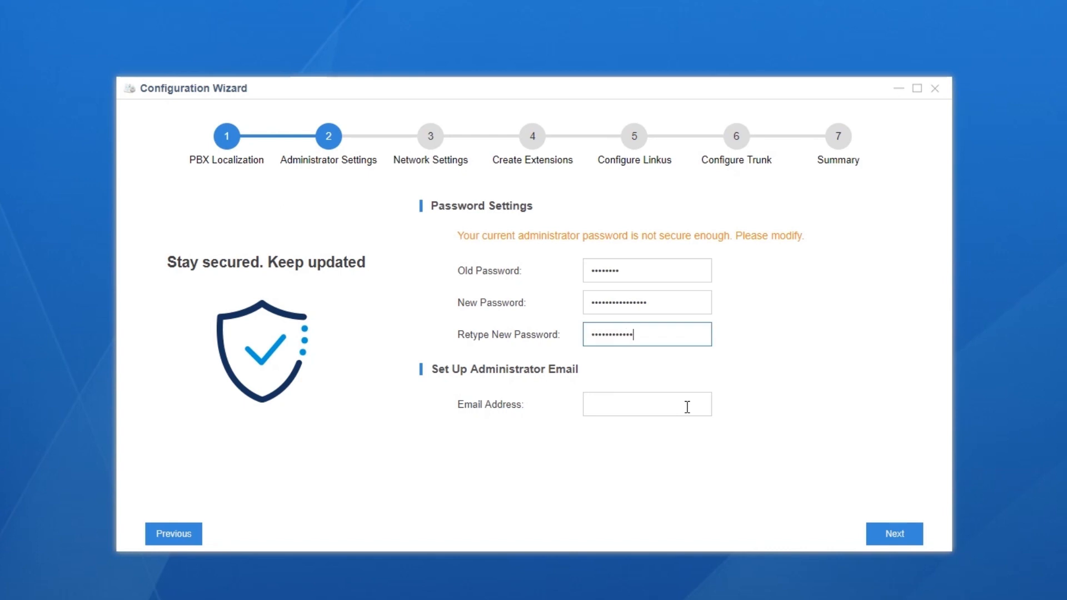
{"action": "type", "text": "*"}
- Enter the administrator email address and continue to Network Settings
{"action": "left_click", "coordinate": [670, 405]}
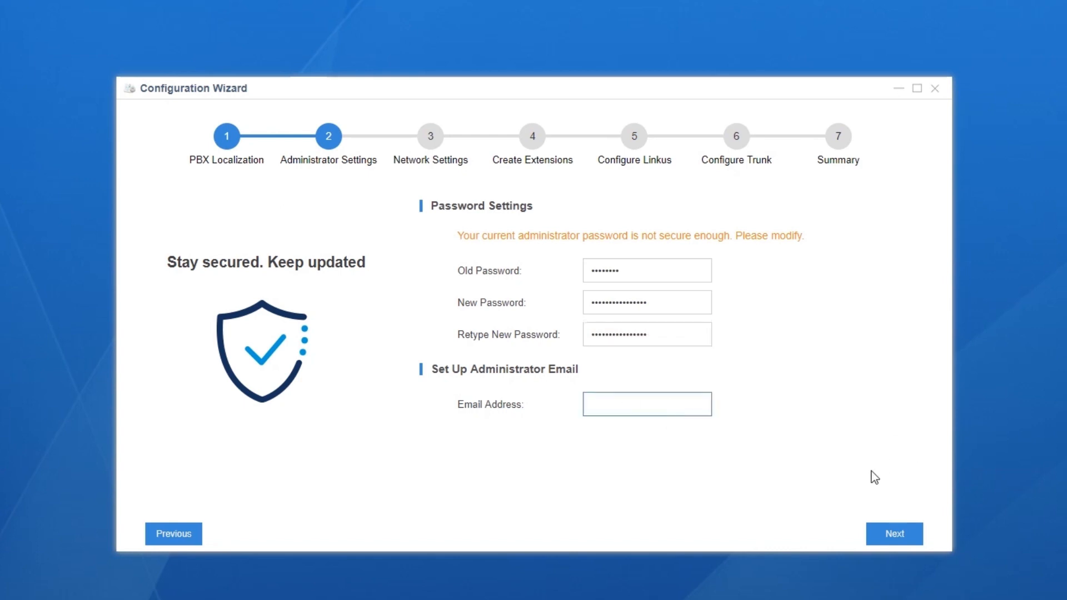
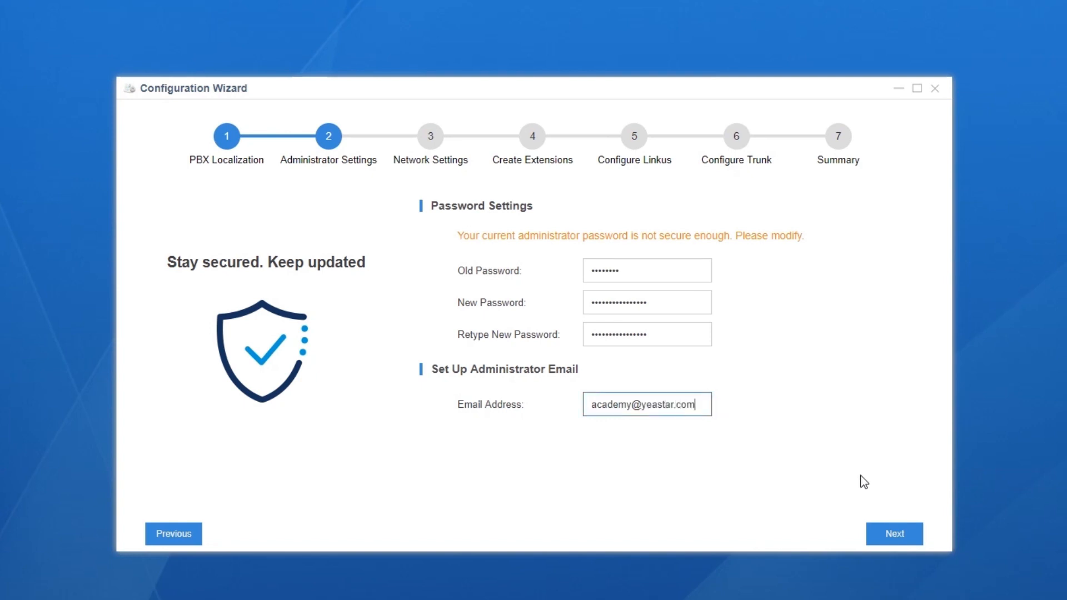
{"action": "left_click", "coordinate": [891, 534]}
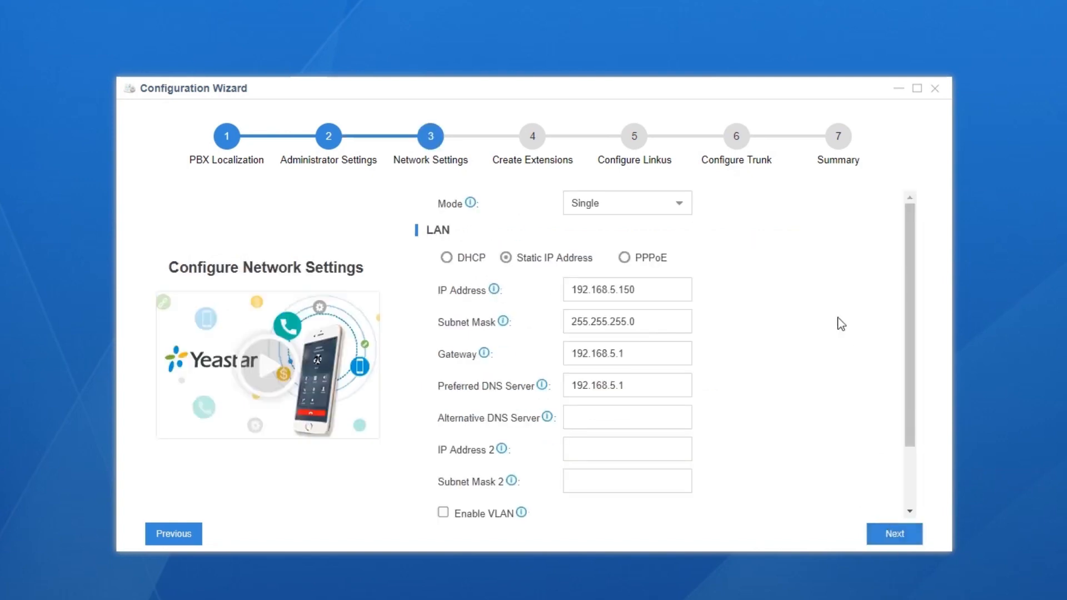
- Set network mode to Bridge with IP address 192.168.6.36
{"action": "left_click", "coordinate": [680, 211]}
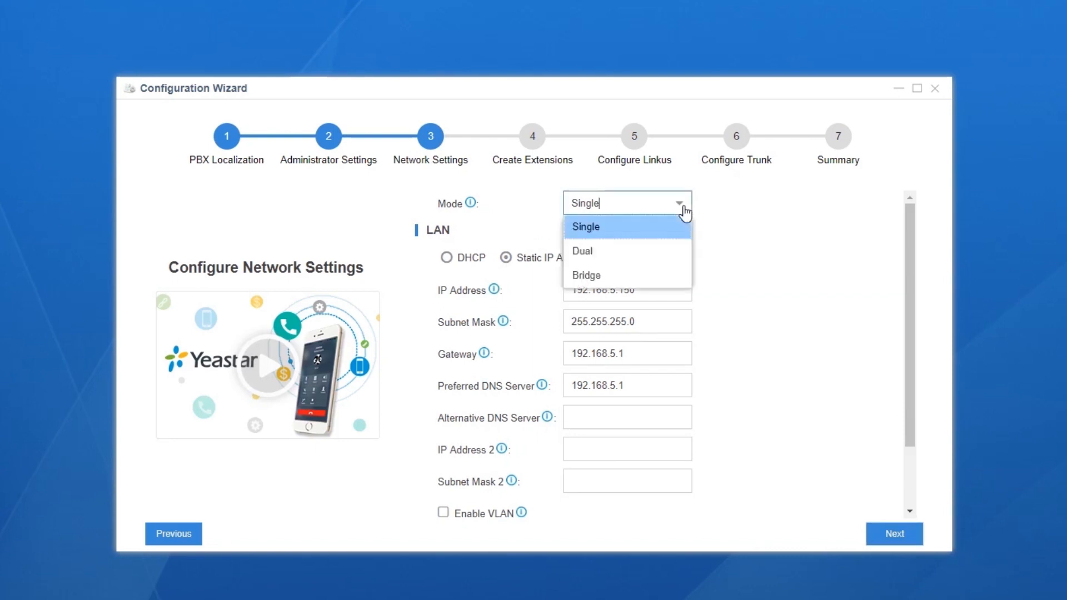
{"action": "left_click", "coordinate": [684, 278]}
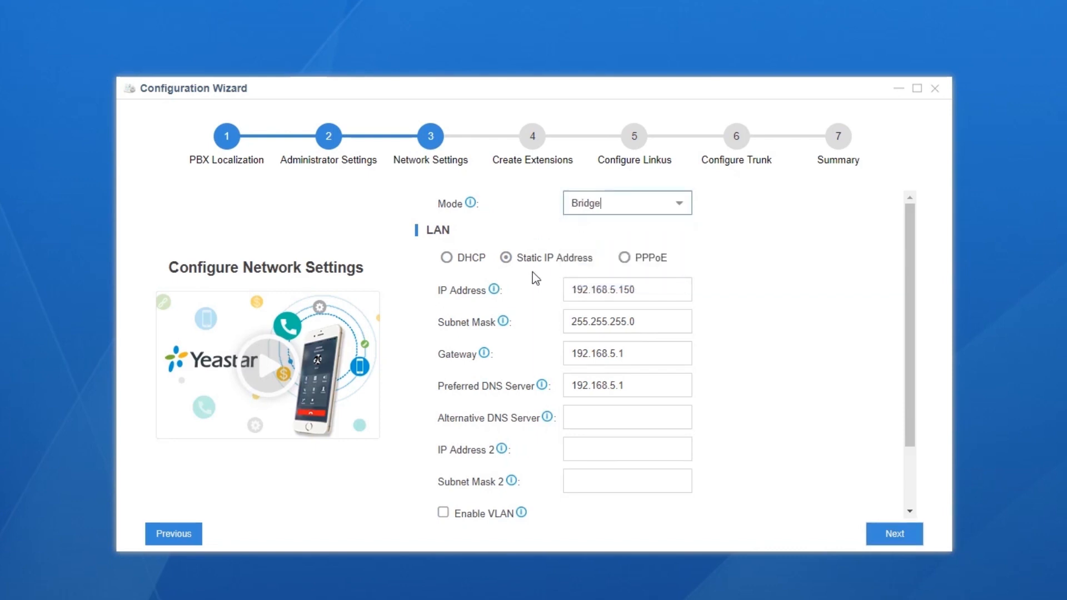
{"action": "left_click", "coordinate": [618, 290]}
{"action": "key", "text": "BackSpace"}
{"action": "type", "text": "6"}
{"action": "left_click", "coordinate": [659, 288]}
{"action": "key", "text": "BackSpace"}
{"action": "key", "text": "BackSpace"}
{"action": "key", "text": "BackSpace"}
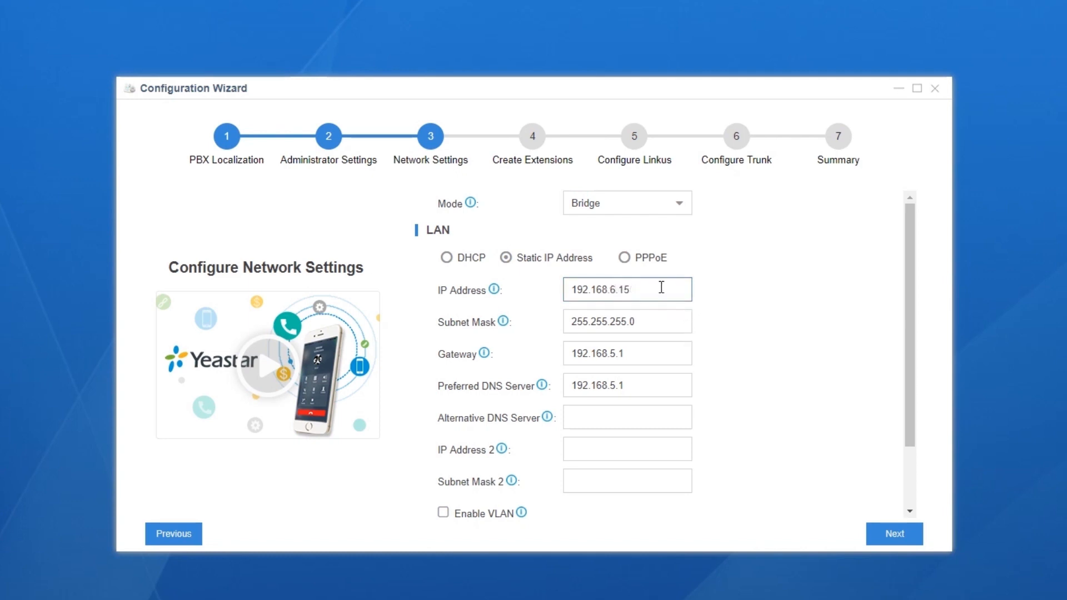
{"action": "type", "text": "36"}
- Set gateway 192.168.6.1 and preferred DNS 114.114.114.114, then apply the network settings
{"action": "left_click", "coordinate": [618, 355]}
{"action": "key", "text": "BackSpace"}
{"action": "type", "text": "6"}
{"action": "key", "text": "Tab"}
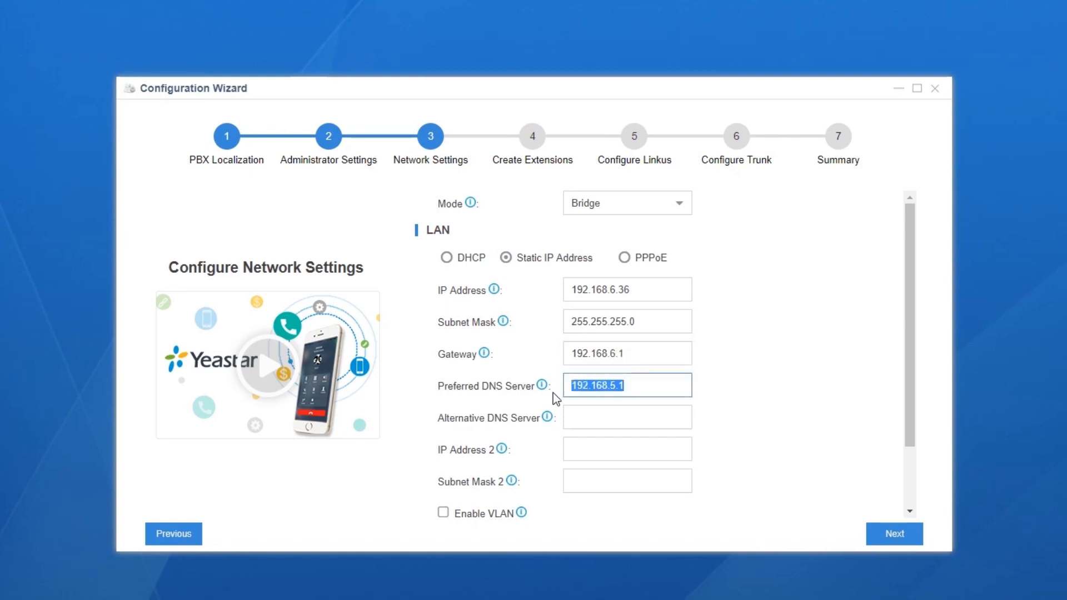
{"action": "type", "text": "114.114.114.114"}
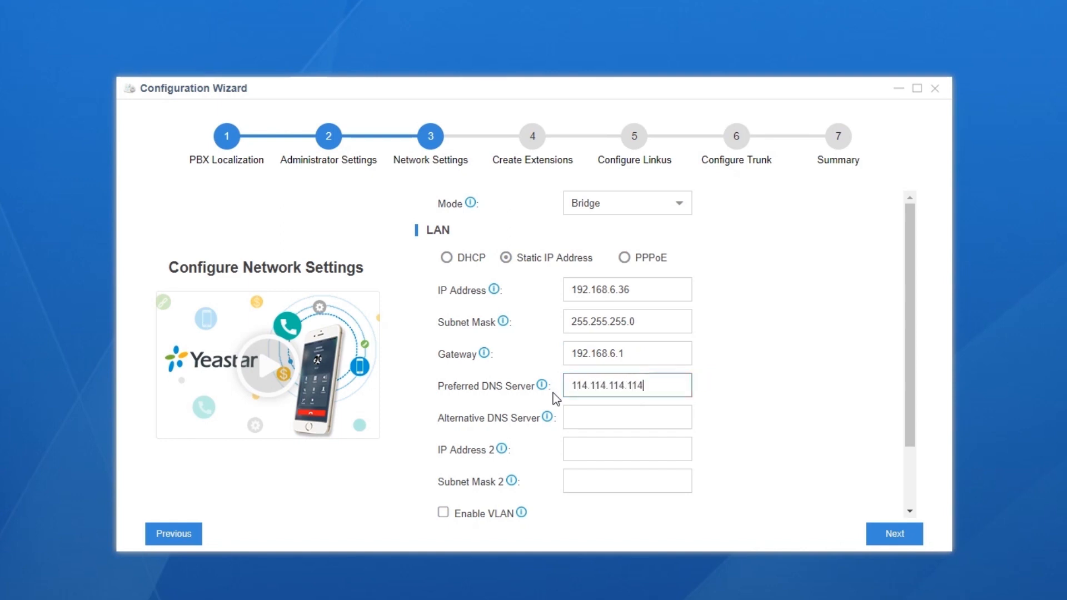
{"action": "left_click", "coordinate": [811, 449]}
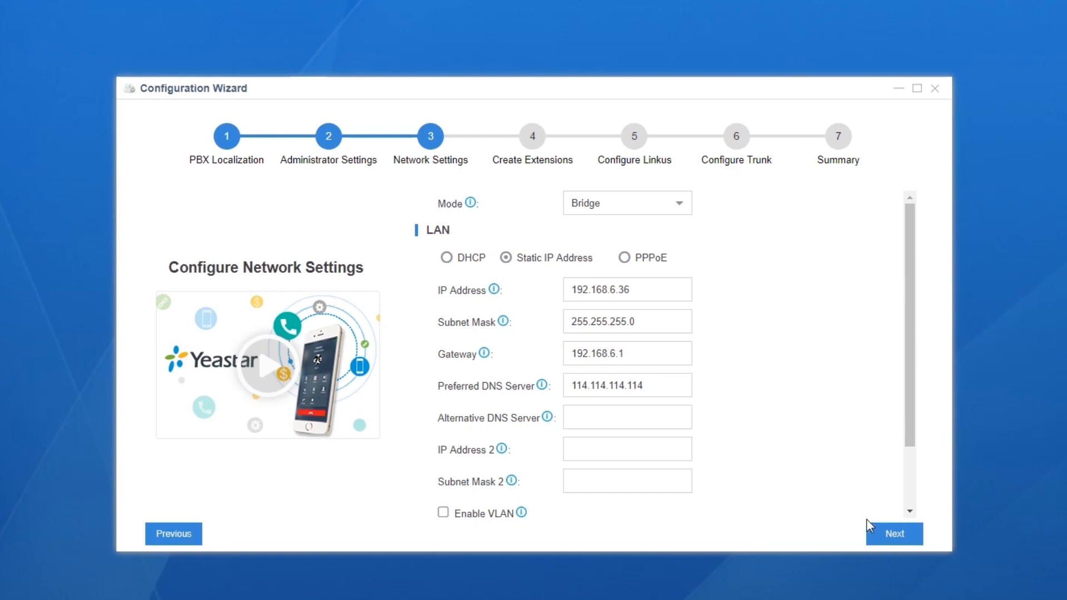
{"action": "left_click", "coordinate": [883, 535]}
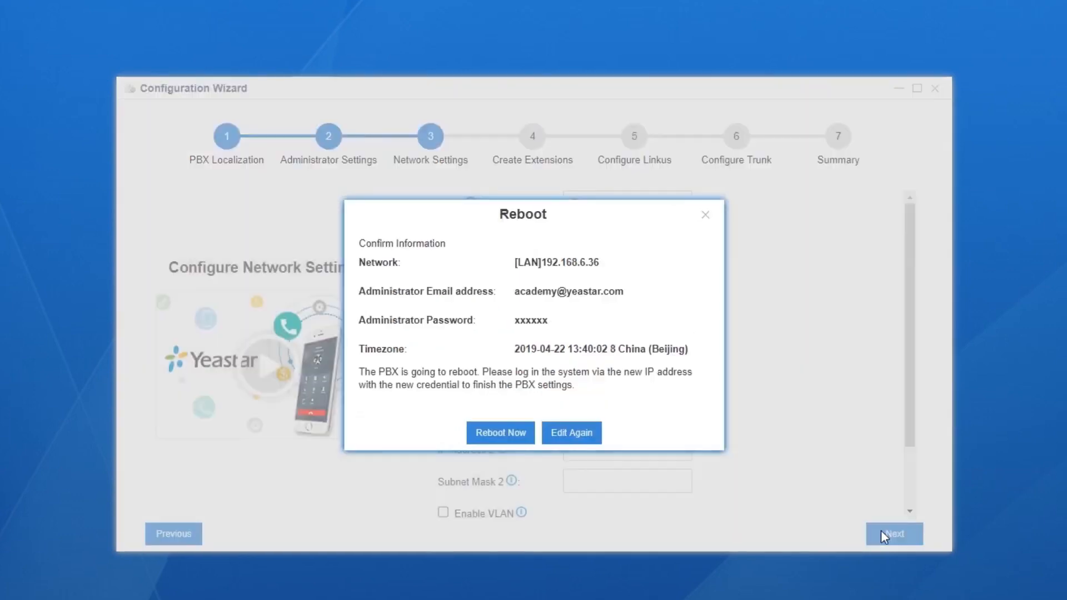
- Reboot the PBX, log in at 192.168.6.36, and pass the network connection test
{"action": "left_click", "coordinate": [516, 434]}
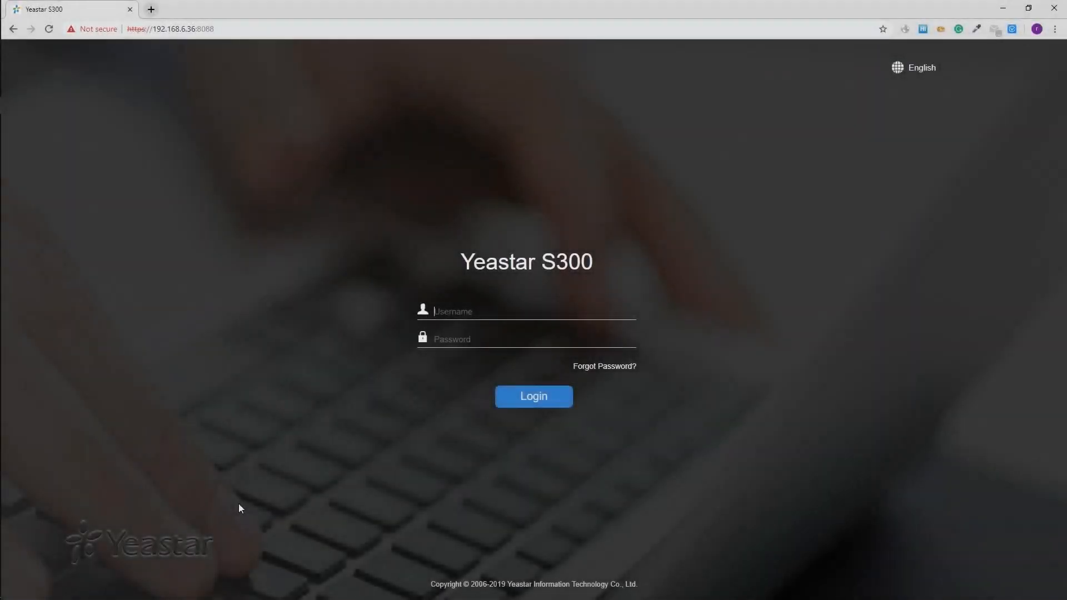
{"action": "type", "text": "admin*************"}
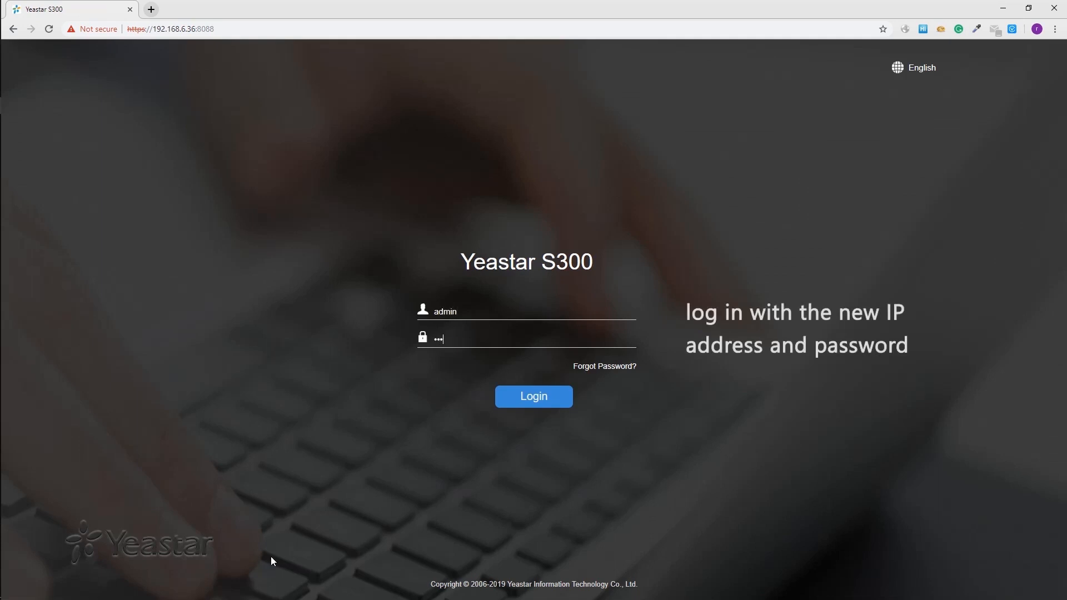
{"action": "type", "text": "*"}
{"action": "key", "text": "Return"}
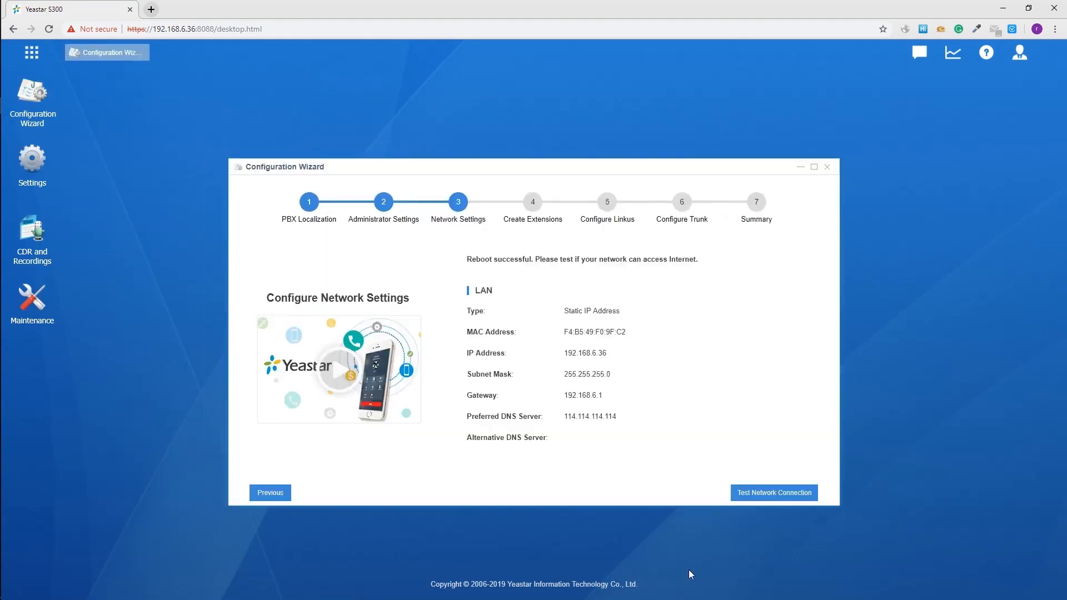
{"action": "left_click", "coordinate": [807, 493]}
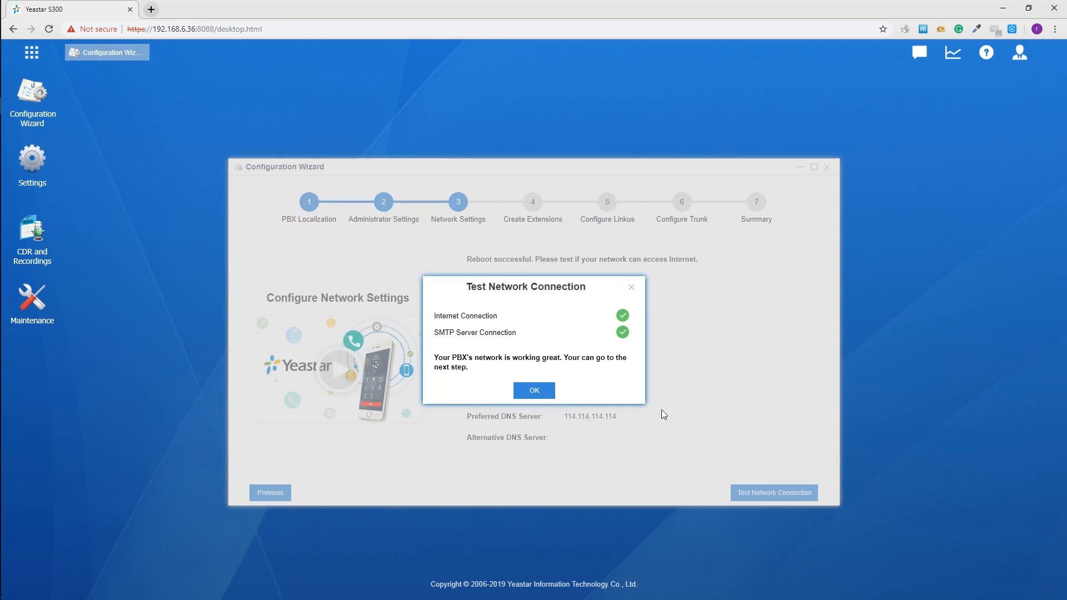
{"action": "left_click", "coordinate": [534, 392]}
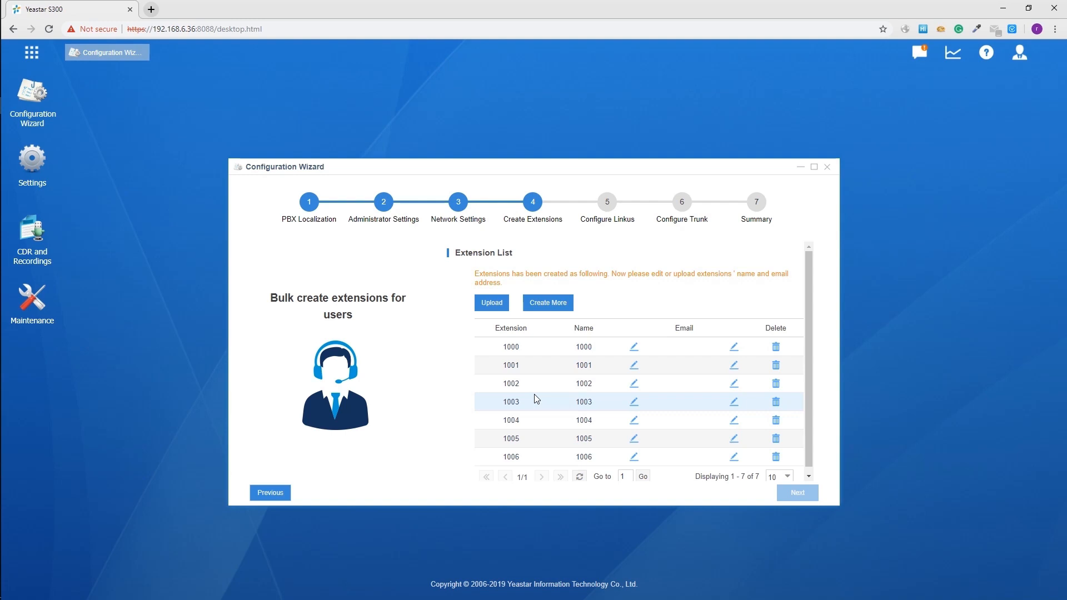
- Minimize the Configuration Wizard at the Create Extensions step
{"action": "left_click", "coordinate": [33, 175]}
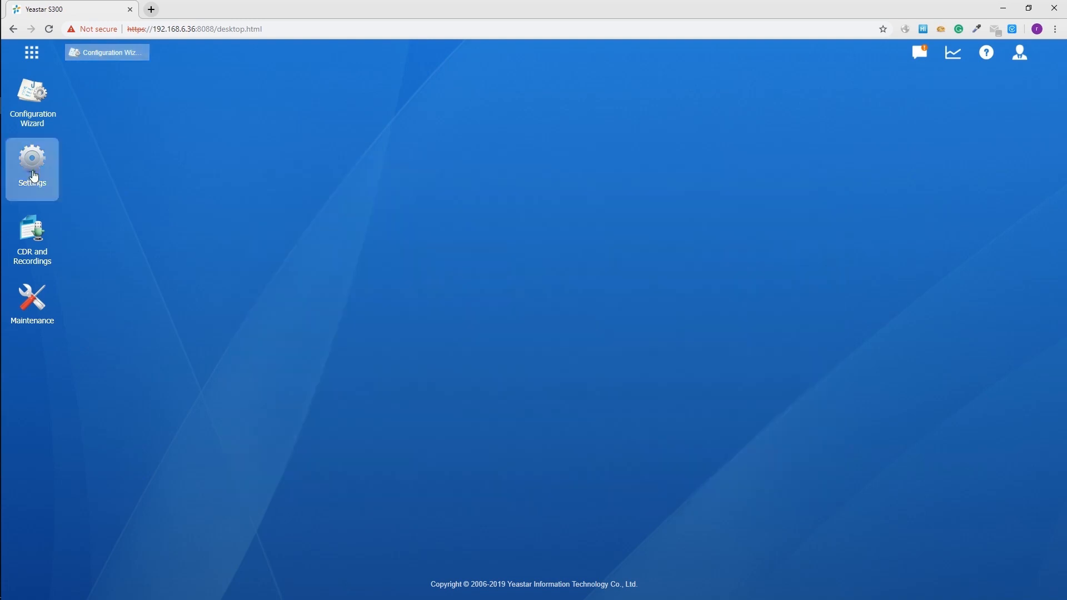
- Check Settings > PBX > General for the user extension range 1000–5999, then restore the wizard
{"action": "left_click", "coordinate": [34, 175]}
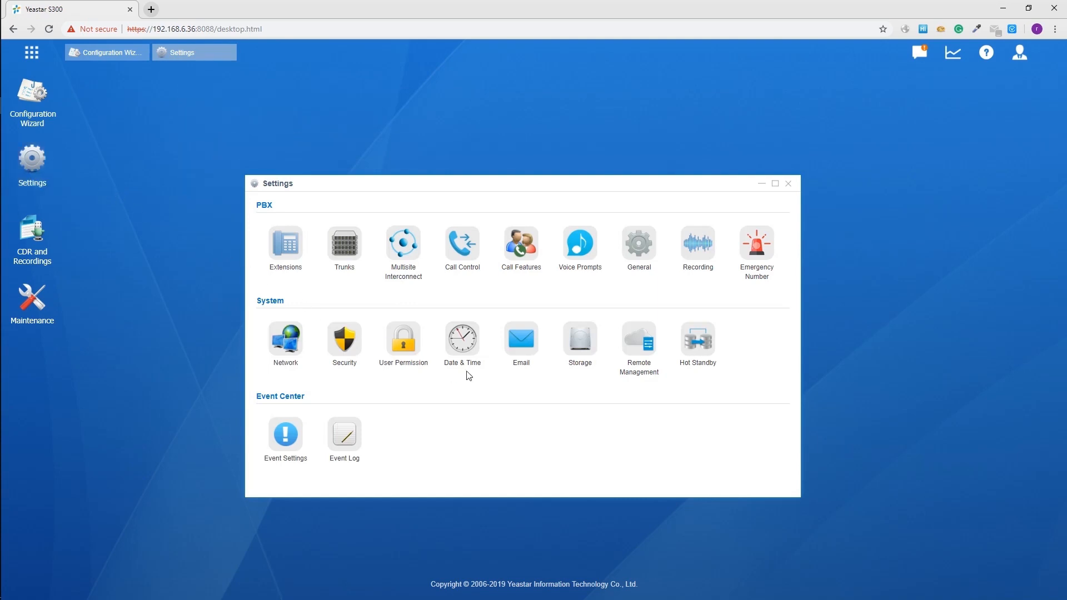
{"action": "left_click", "coordinate": [642, 244]}
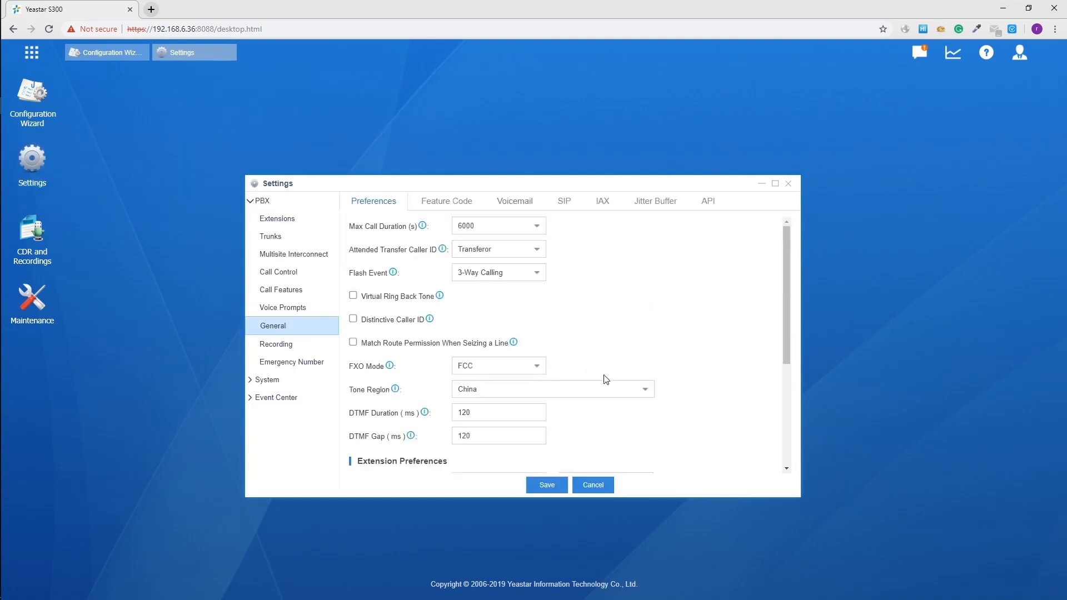
{"action": "scroll", "coordinate": [617, 375], "scroll_direction": "down", "scroll_amount": 3}
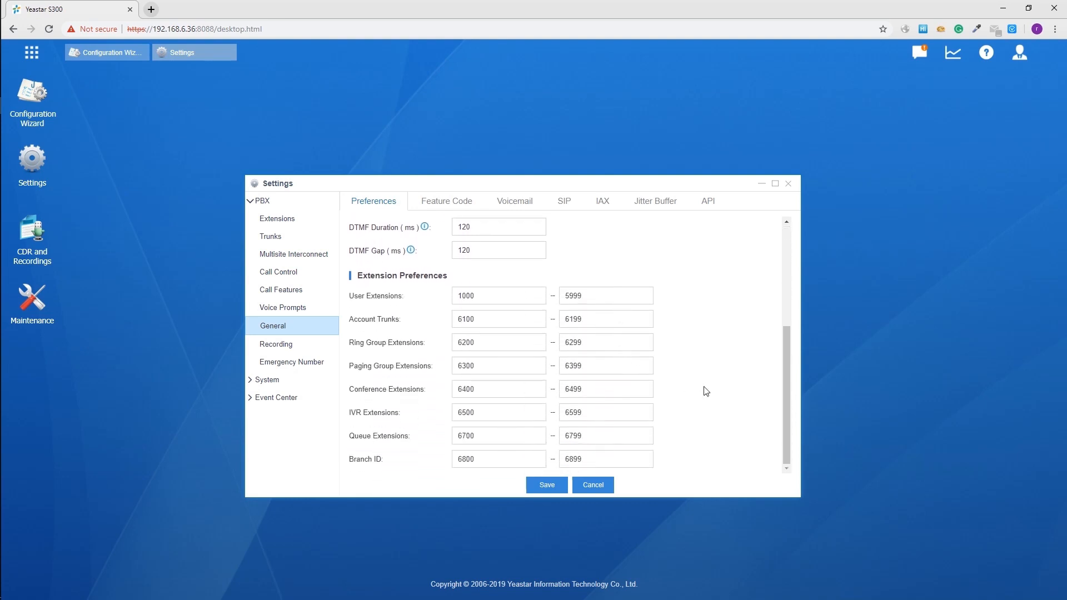
{"action": "left_click", "coordinate": [761, 183]}
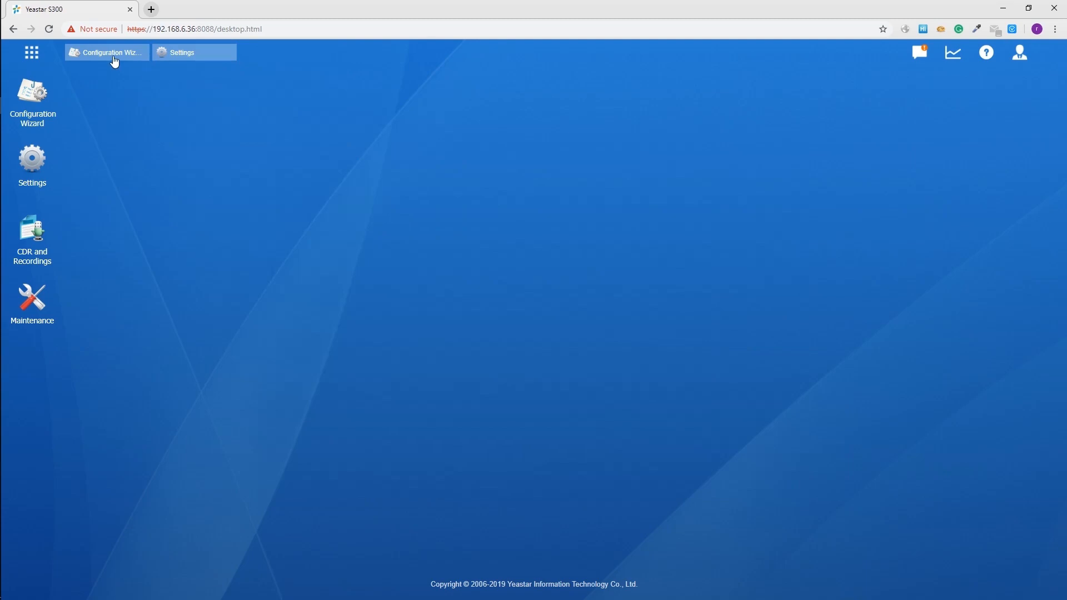
{"action": "left_click", "coordinate": [114, 58]}
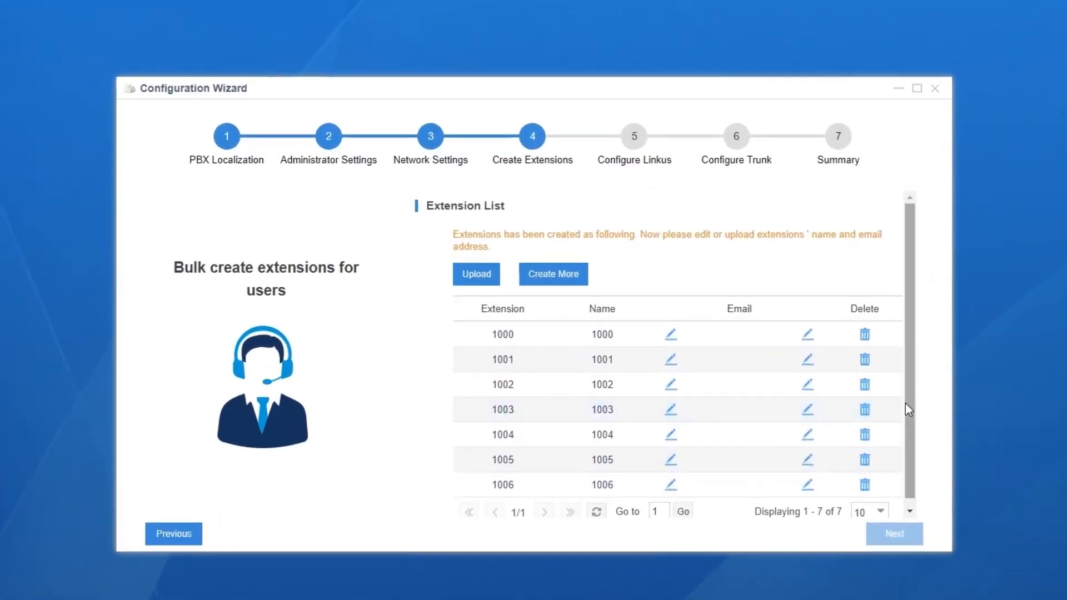
- Leave Create More without adding extensions and open the Import Extension dialog
{"action": "scroll", "coordinate": [908, 406], "scroll_direction": "down", "scroll_amount": 1}
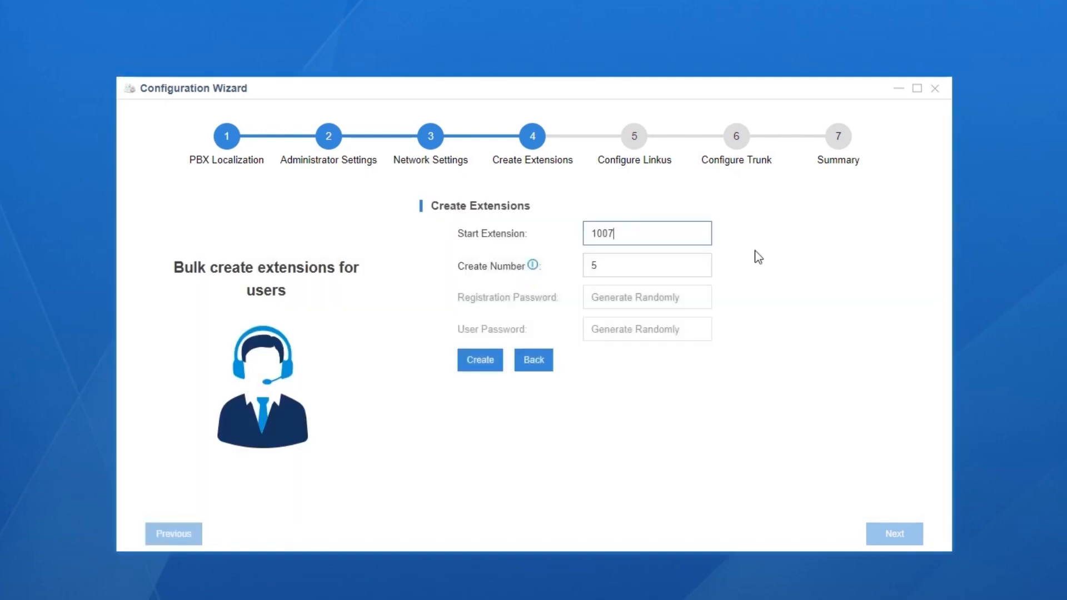
{"action": "left_click", "coordinate": [547, 366]}
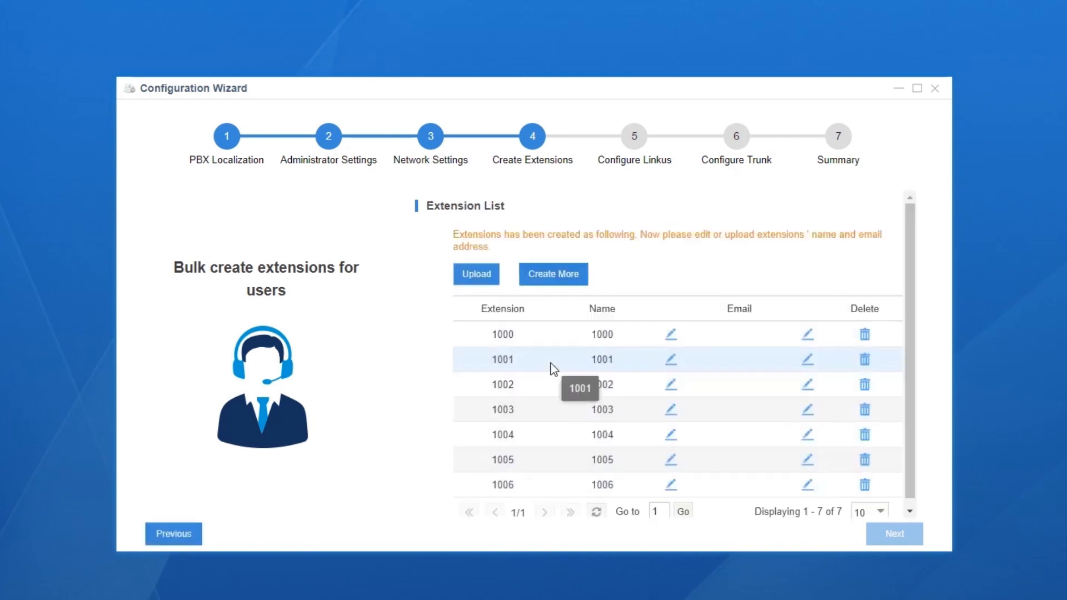
{"action": "left_click", "coordinate": [479, 282]}
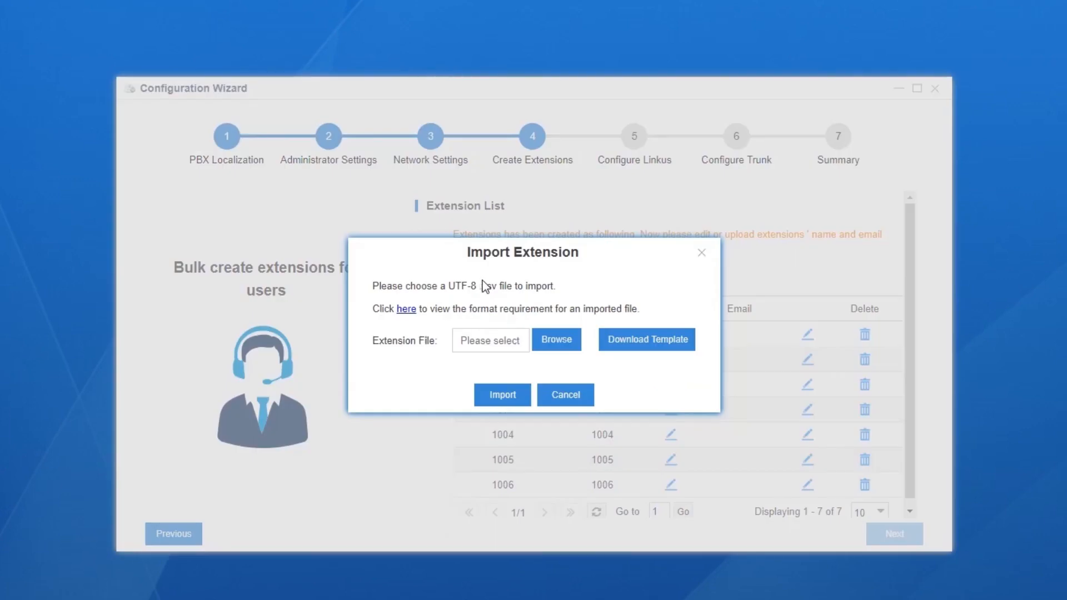
- Download and save extension-template-30.10.0.59.csv, then open it in Excel
{"action": "left_click", "coordinate": [628, 347]}
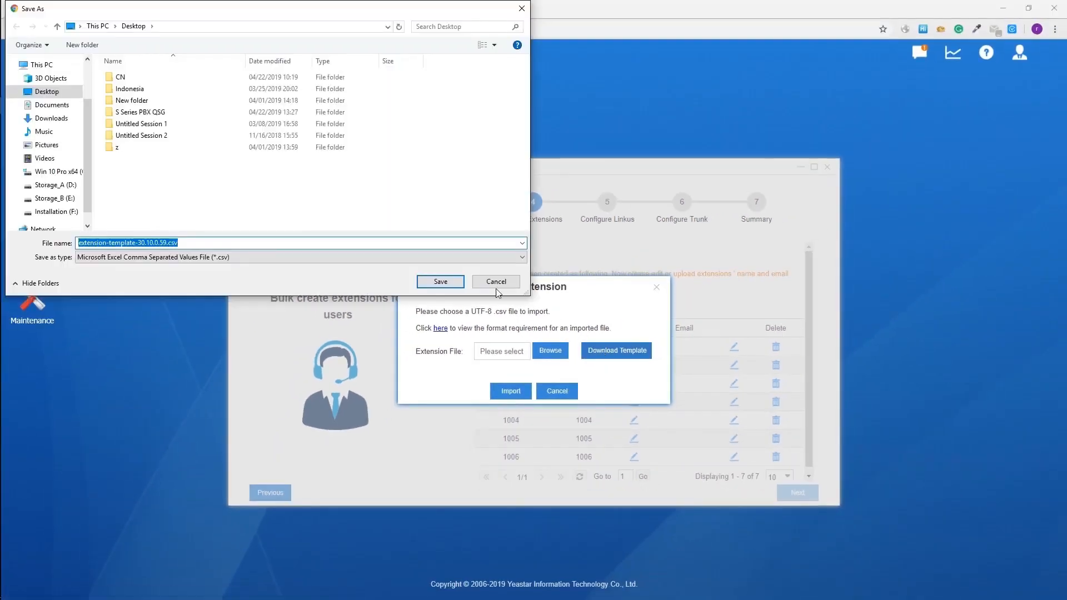
{"action": "left_click", "coordinate": [450, 284]}
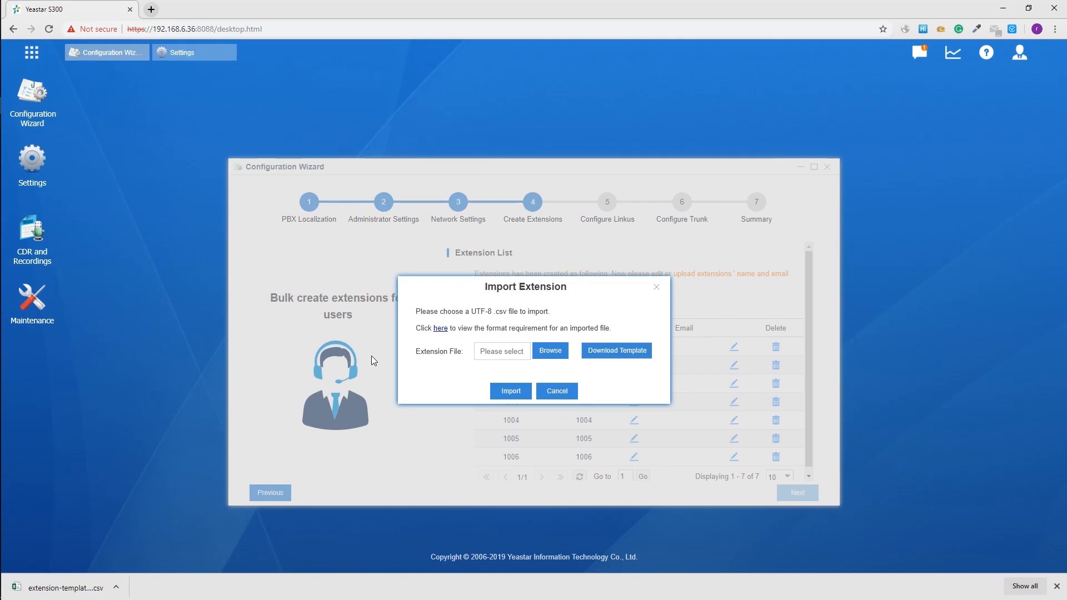
{"action": "left_click", "coordinate": [64, 587]}
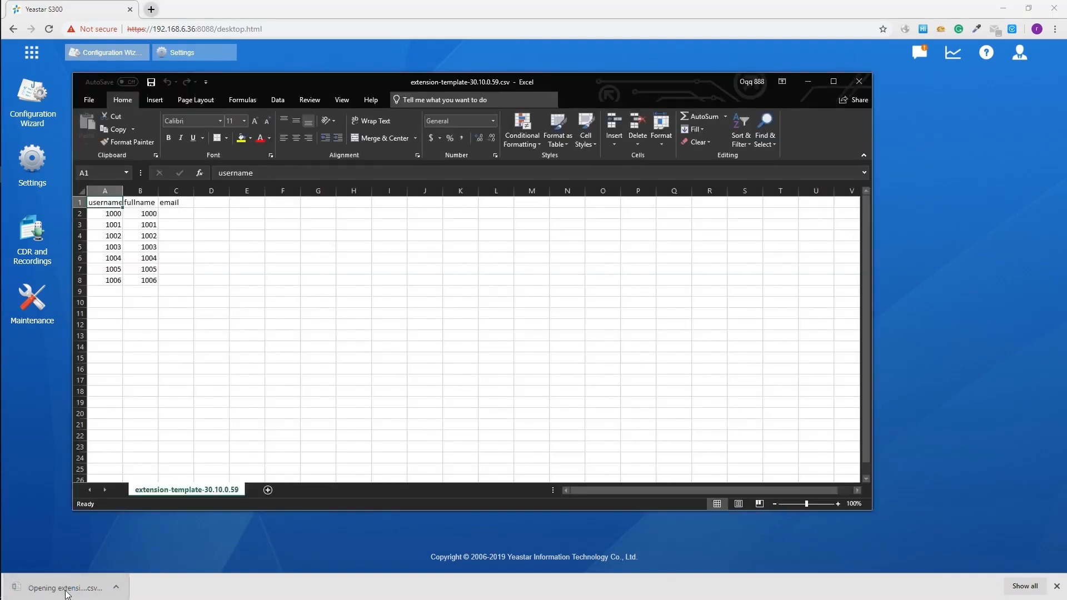
- Maximize the Excel window to view the extension import template
{"action": "left_click", "coordinate": [832, 82]}
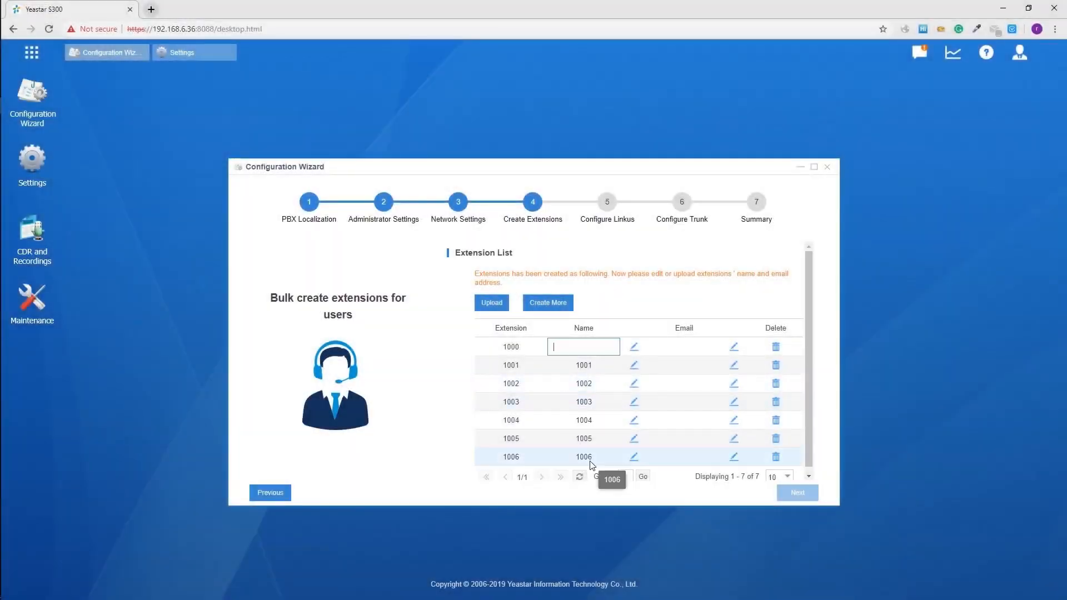
- Give extension 1000 the user's first name and e-mail address
{"action": "type", "text": "Jason"}
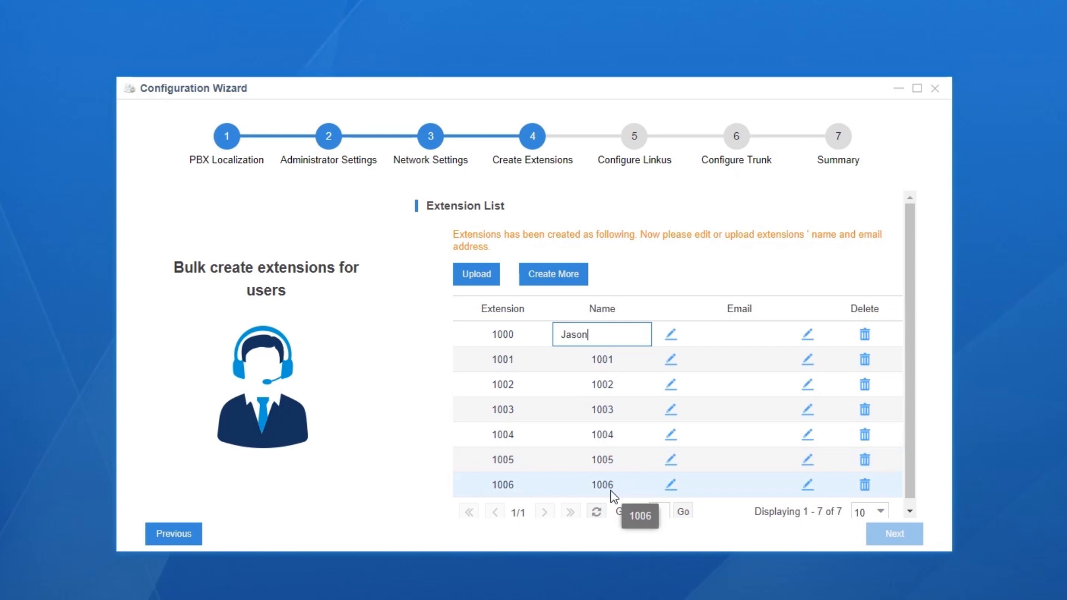
{"action": "left_click", "coordinate": [810, 336]}
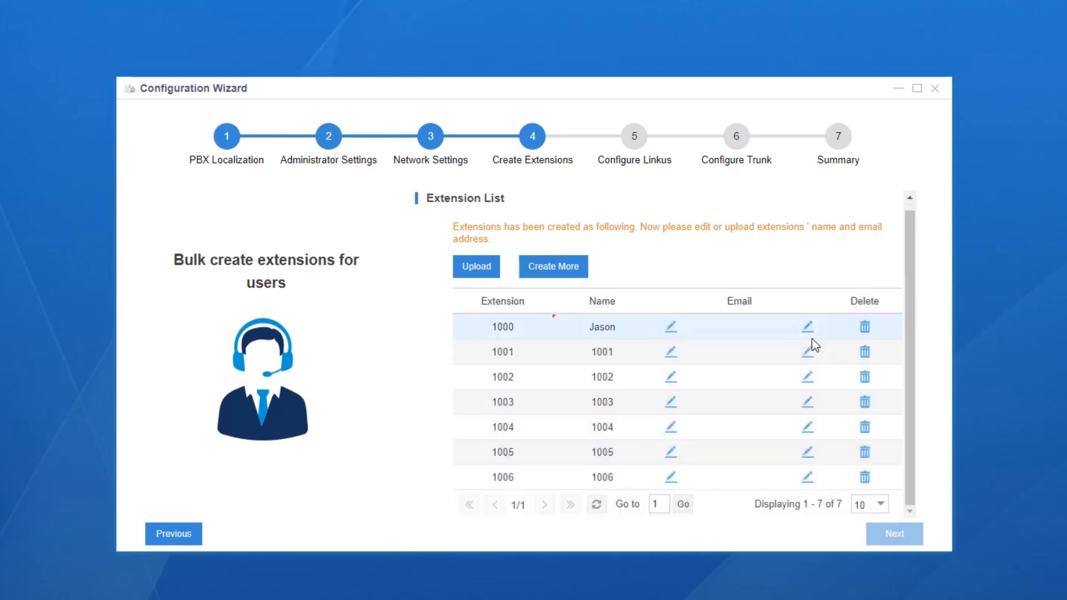
{"action": "left_click", "coordinate": [809, 332]}
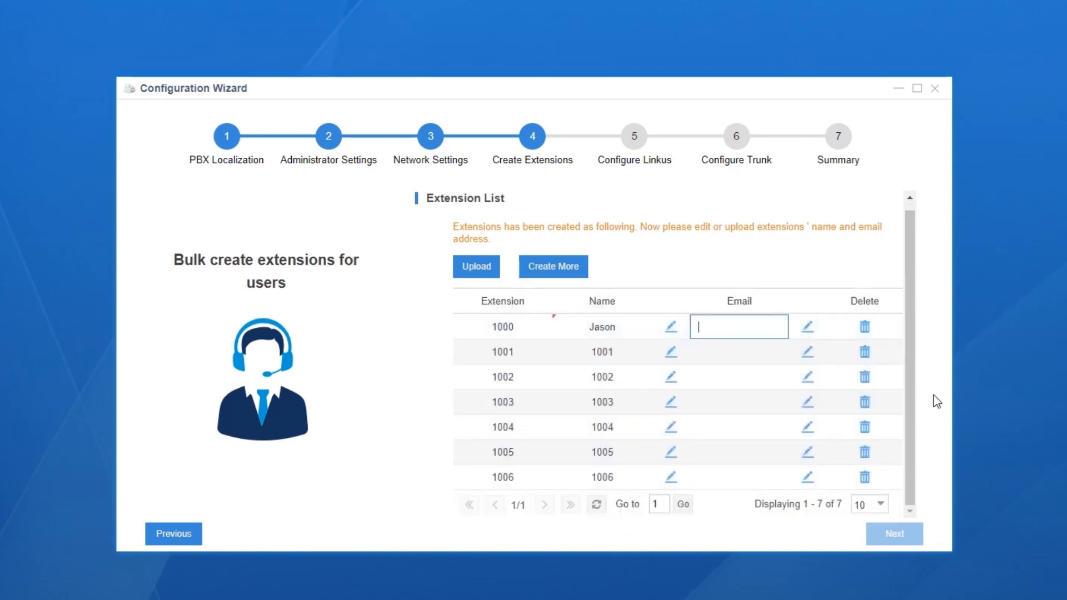
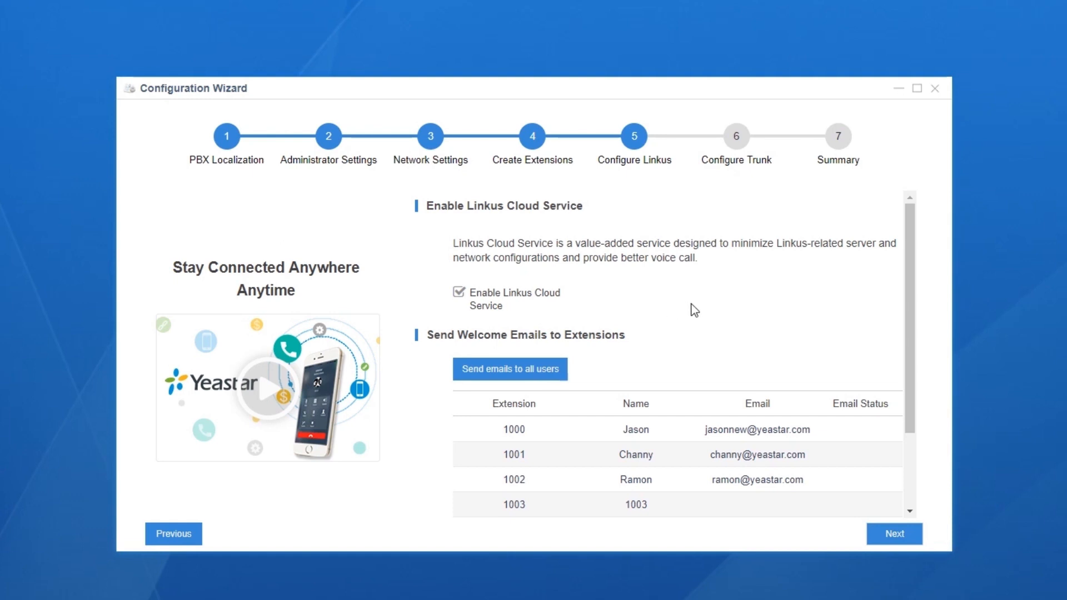
- Disable Linkus Cloud Service and review the welcome-email list of extensions
{"action": "left_click", "coordinate": [459, 292]}
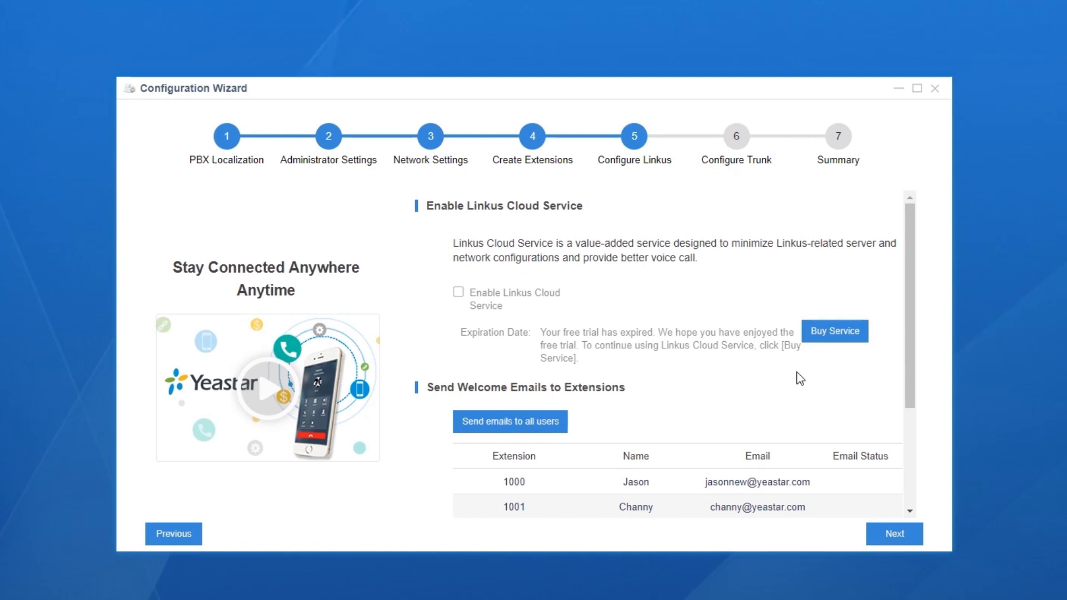
{"action": "scroll", "coordinate": [798, 372], "scroll_direction": "down", "scroll_amount": 2}
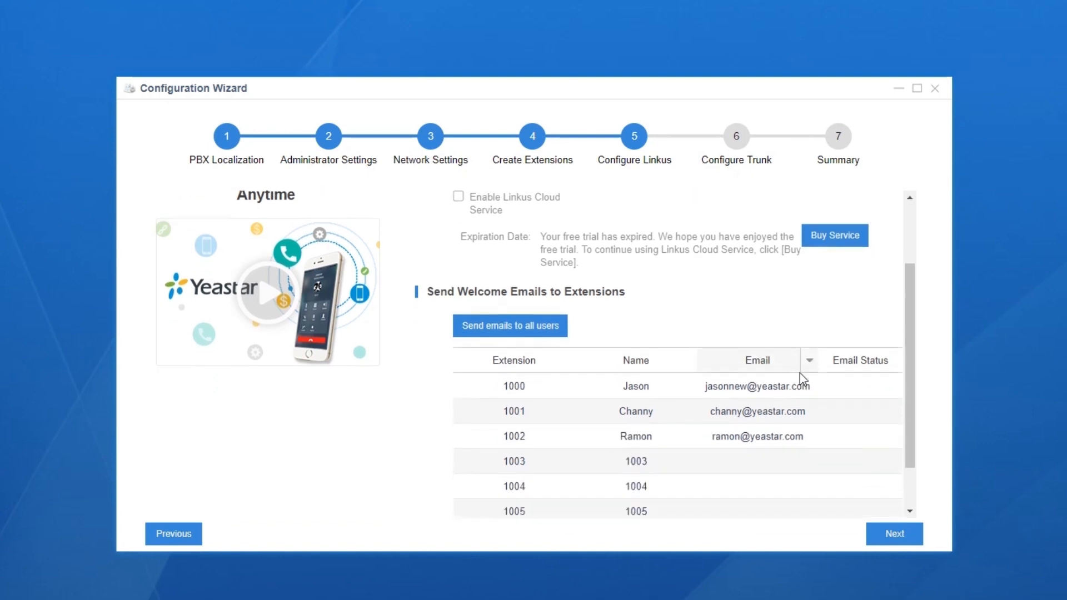
{"action": "scroll", "coordinate": [799, 373], "scroll_direction": "down", "scroll_amount": 1}
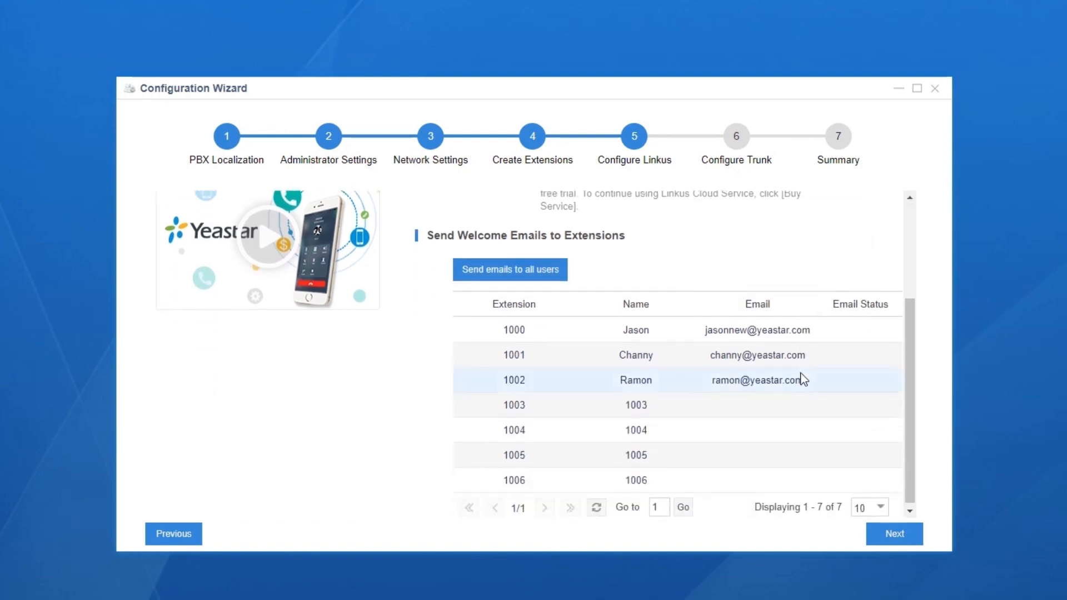
- Advance to the Configure Trunk step and start adding a new trunk
{"action": "left_click", "coordinate": [895, 534]}
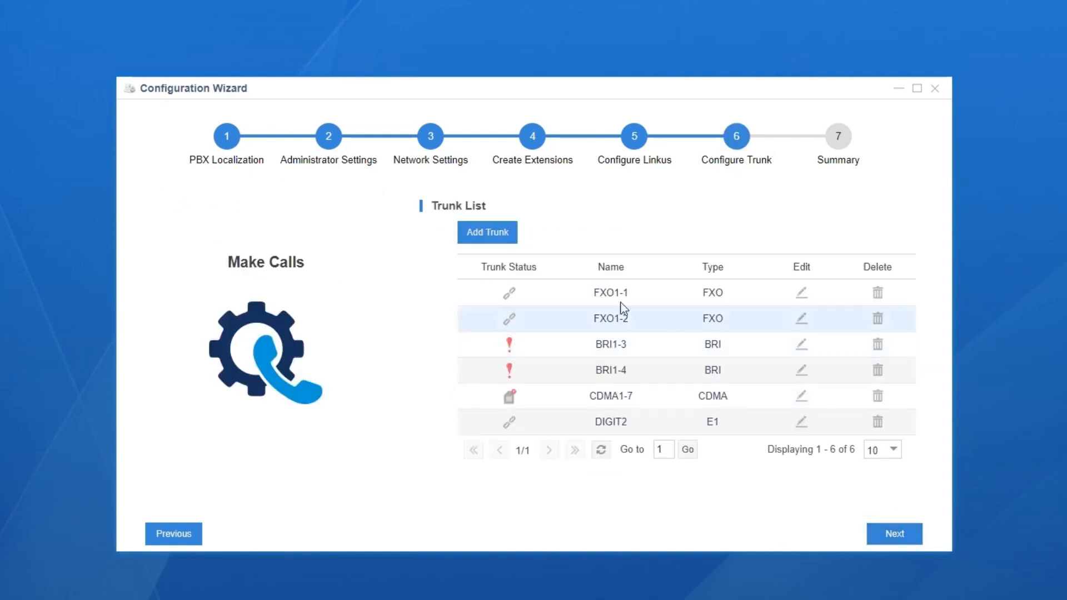
{"action": "mouse_move", "coordinate": [515, 304]}
{"action": "left_click", "coordinate": [493, 233]}
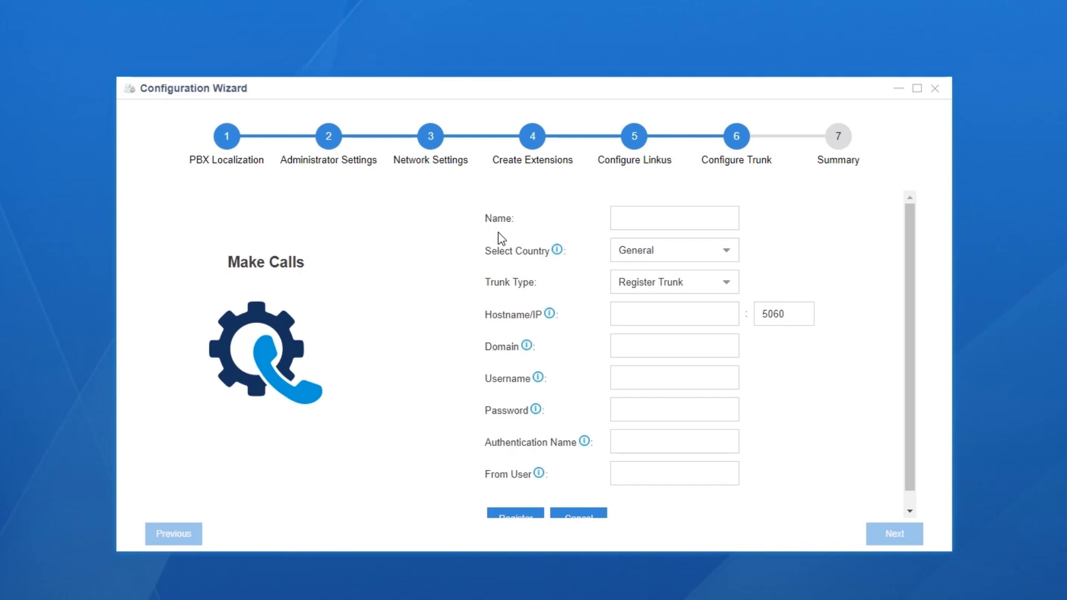
- Set the trunk's country to United States, then back to General
{"action": "left_click", "coordinate": [728, 255]}
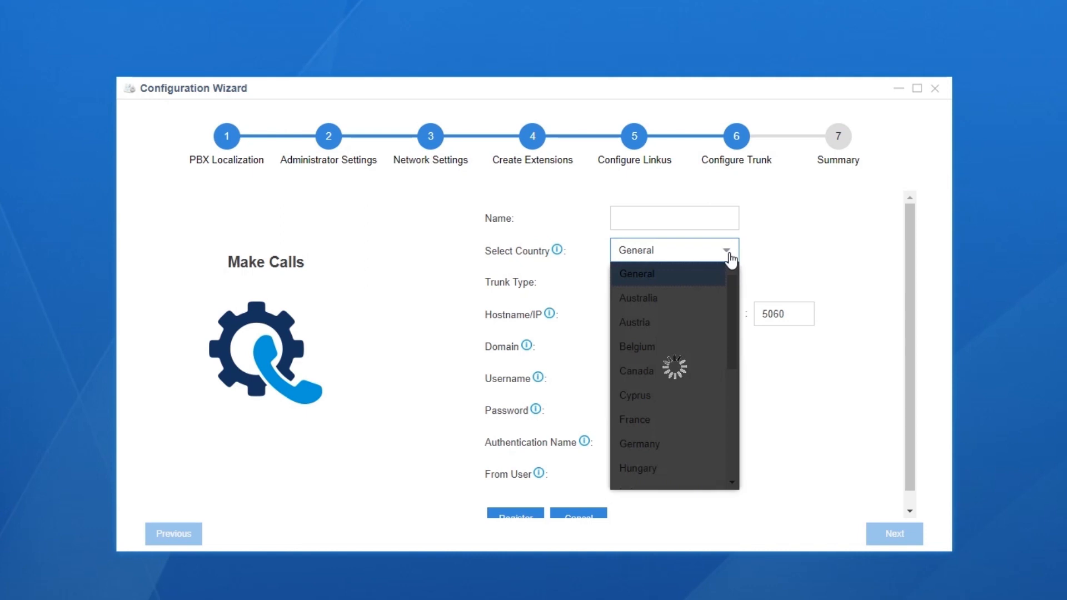
{"action": "left_click_drag", "start_coordinate": [732, 345], "coordinate": [733, 461]}
{"action": "left_click", "coordinate": [716, 460]}
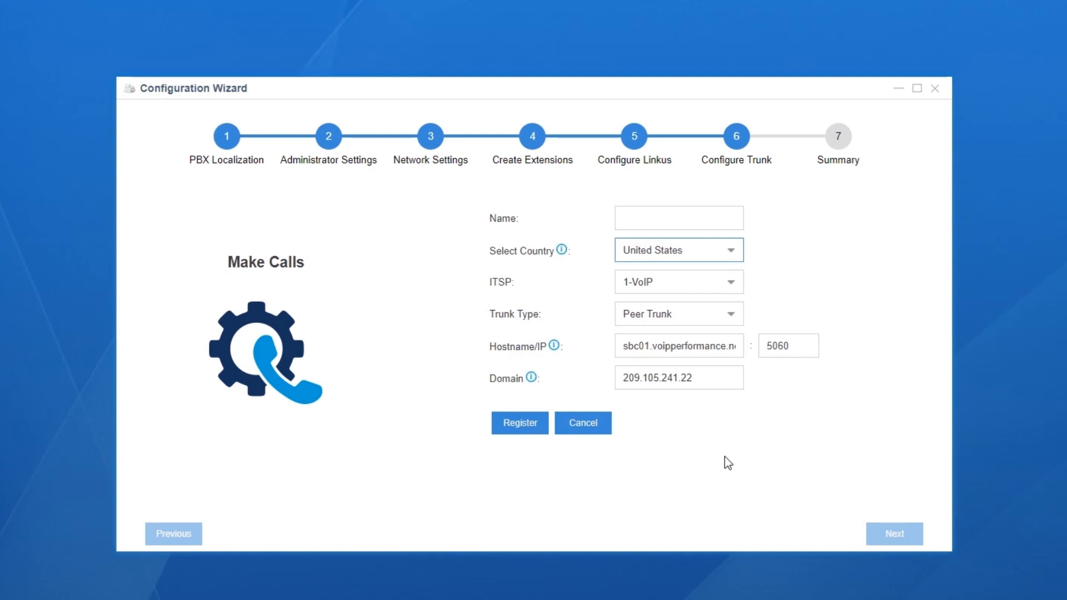
{"action": "scroll", "coordinate": [726, 383], "scroll_direction": "up", "scroll_amount": 5}
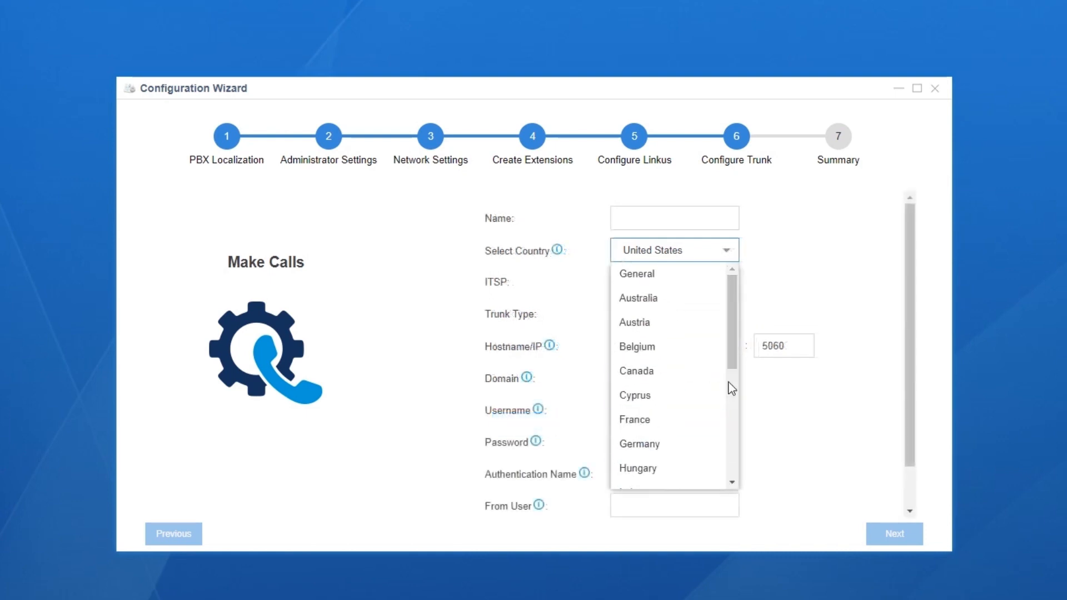
{"action": "left_click", "coordinate": [693, 285]}
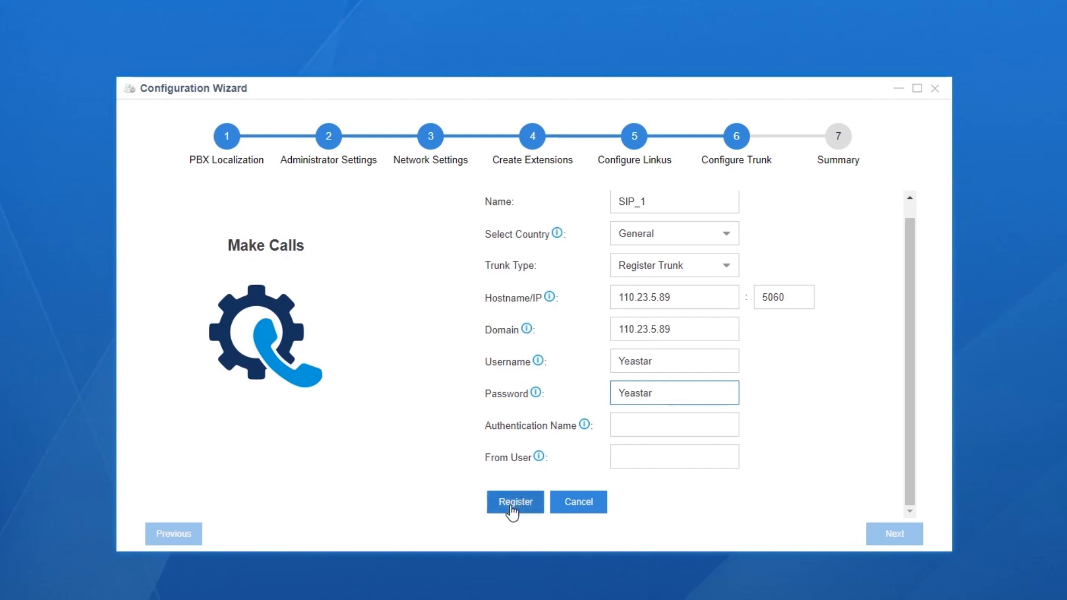
- Register trunk SIP_1, advance to the Summary step and scroll through it
{"action": "left_click", "coordinate": [512, 503]}
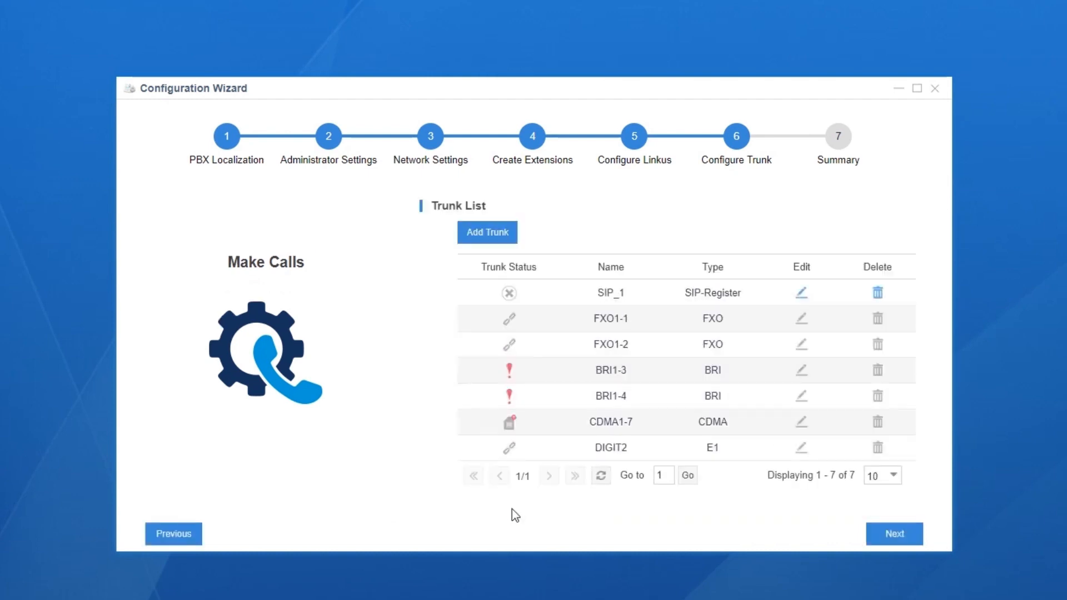
{"action": "left_click", "coordinate": [888, 541]}
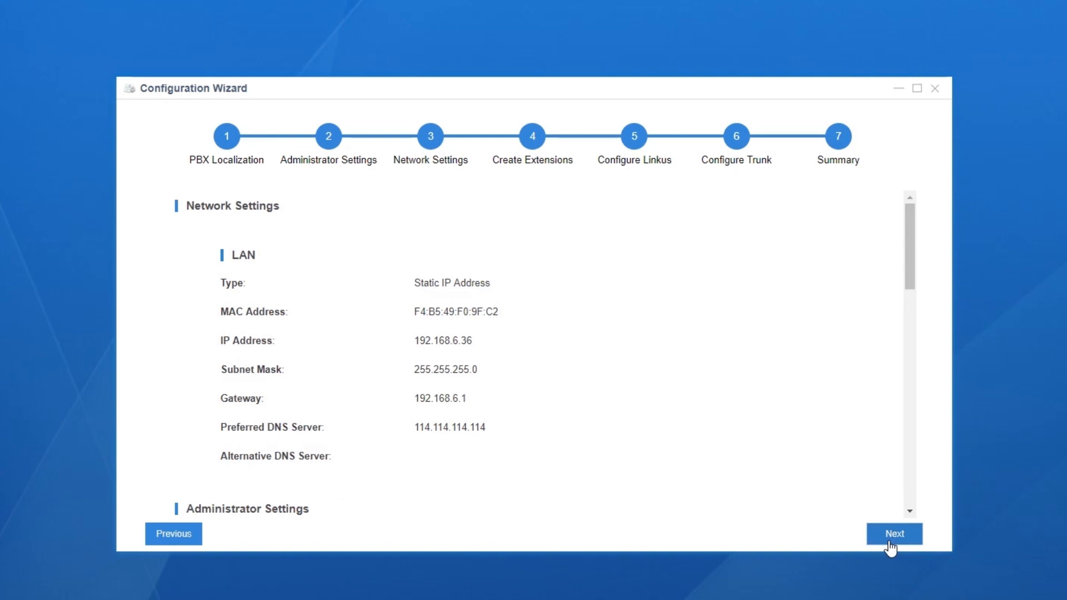
{"action": "left_click_drag", "start_coordinate": [913, 267], "coordinate": [1001, 458]}
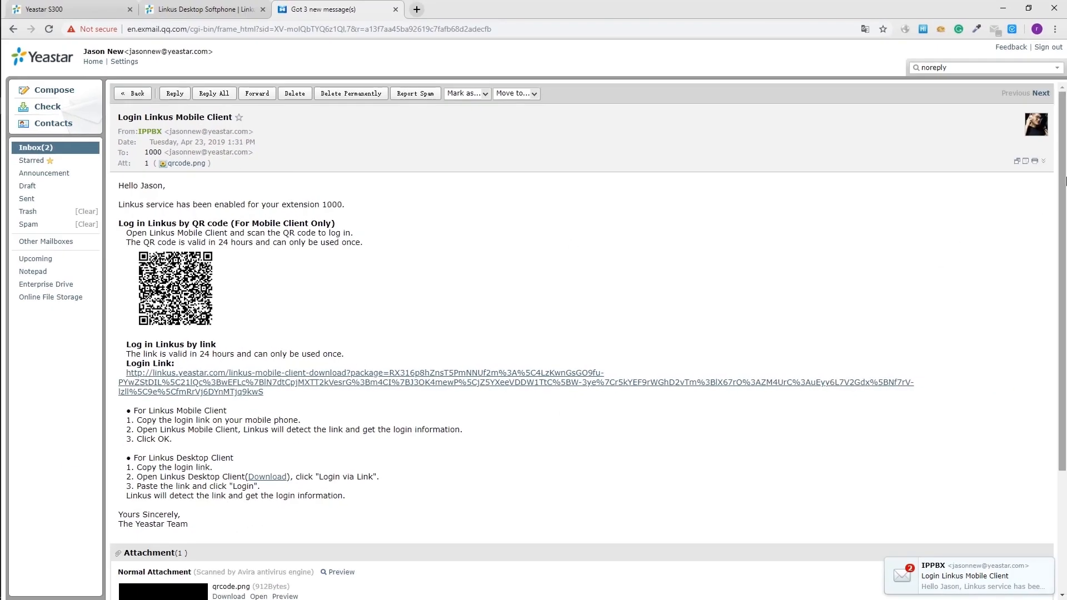
{"action": "left_click_drag", "start_coordinate": [1065, 184], "coordinate": [1065, 199]}
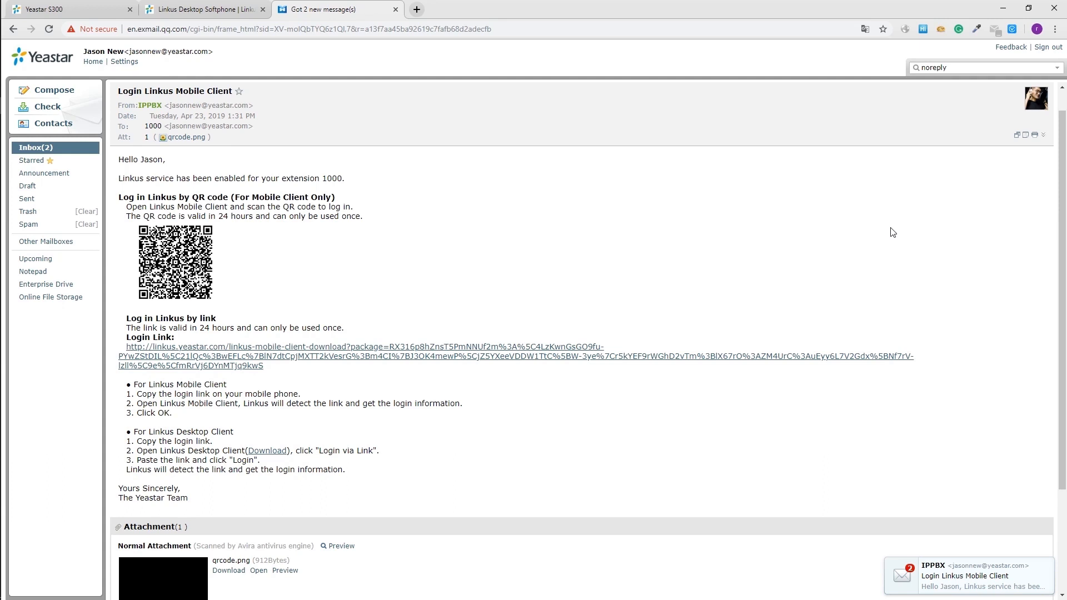
{"action": "left_click", "coordinate": [267, 450]}
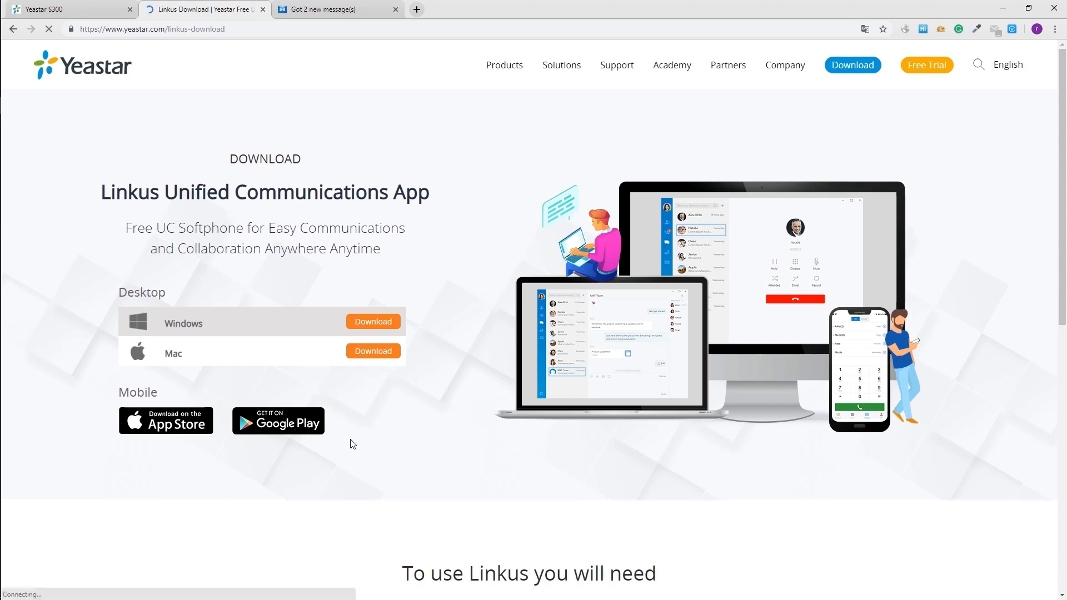
{"action": "key", "text": "ctrl+Tab"}
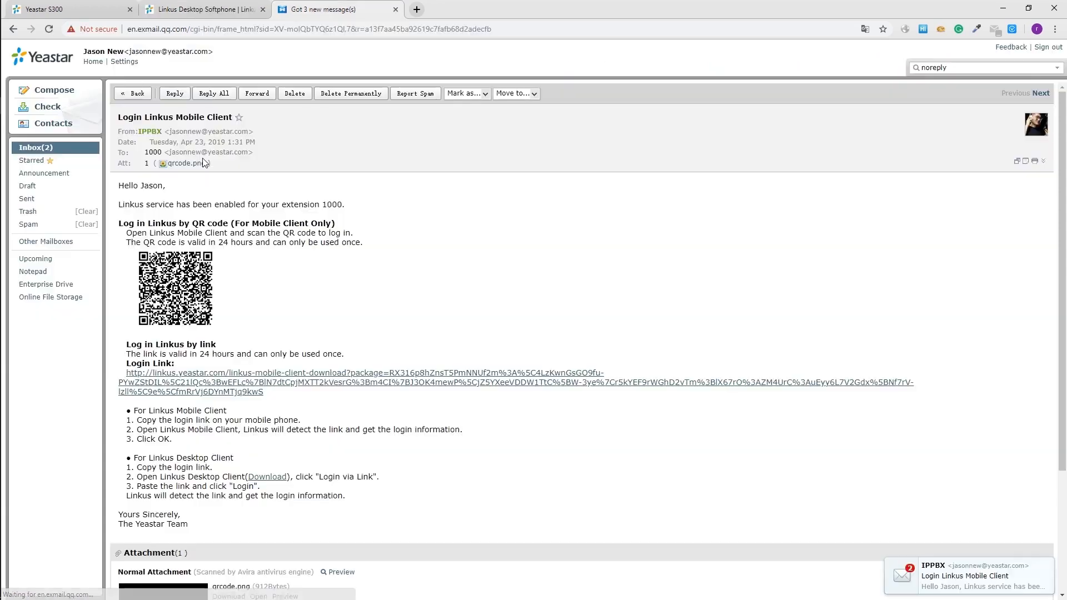
{"action": "left_click_drag", "start_coordinate": [1064, 184], "coordinate": [1065, 200]}
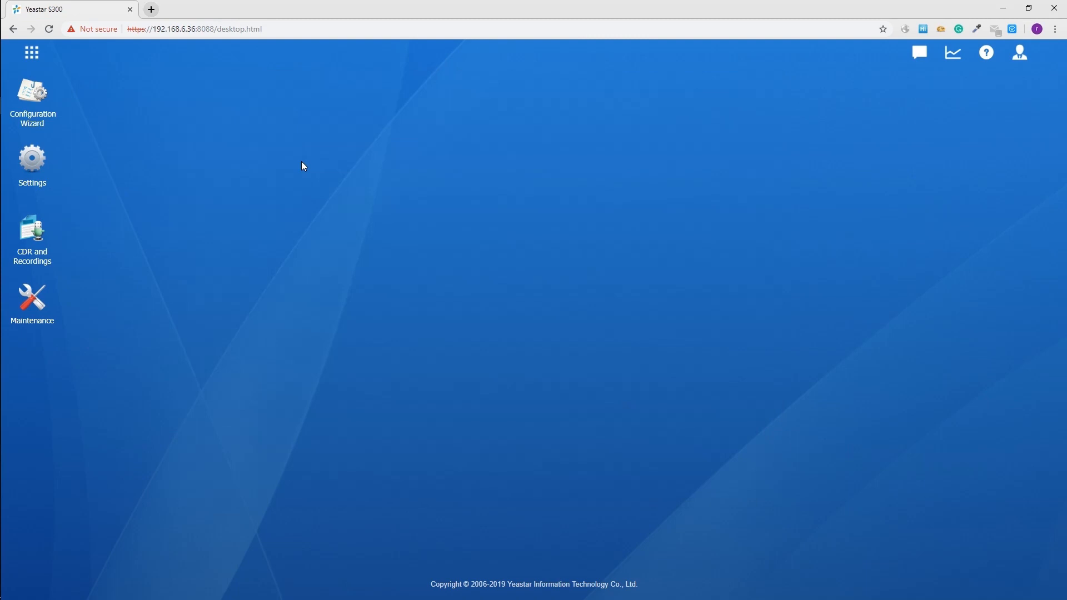
- Show Call Control's Outbound Routes in Settings, listing the Routeout route
{"action": "left_click", "coordinate": [33, 164]}
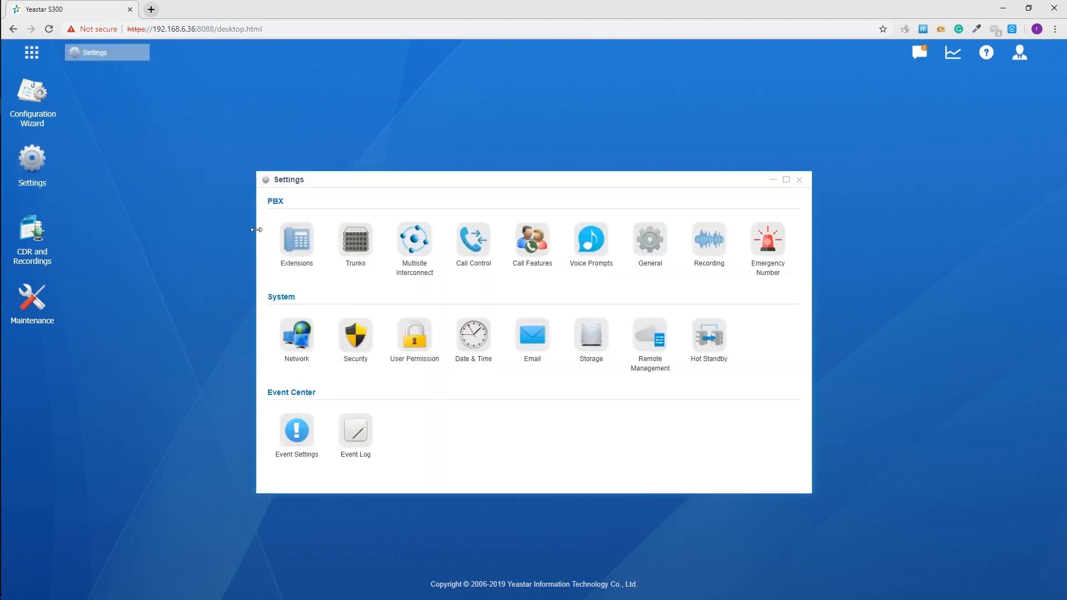
{"action": "left_click", "coordinate": [477, 252]}
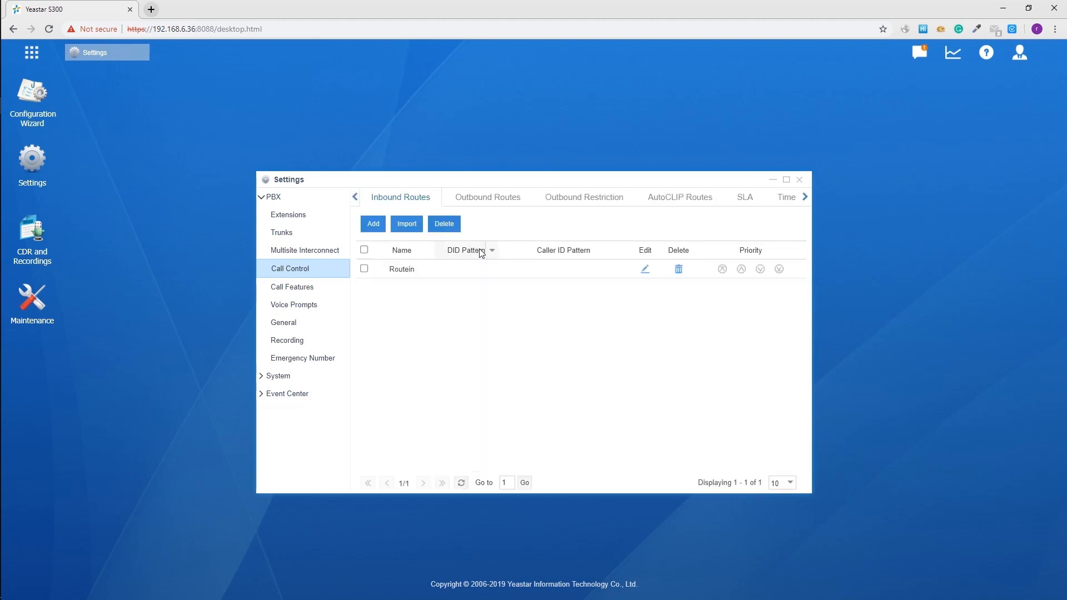
{"action": "left_click", "coordinate": [469, 203]}
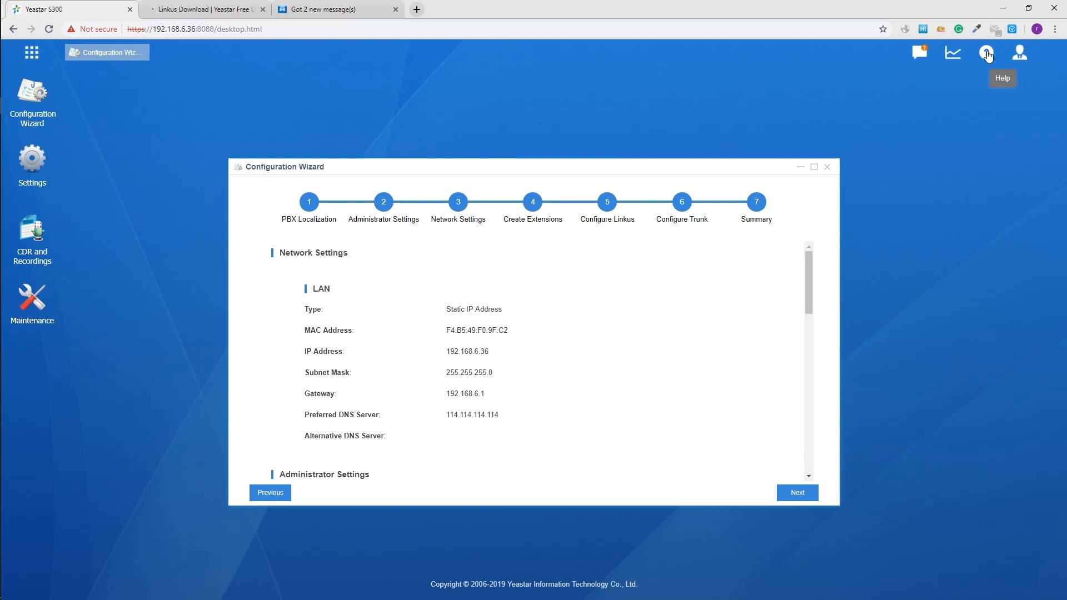
- Bring up the Help (?) resources at the top right of the PBX interface
{"action": "left_click", "coordinate": [987, 54]}
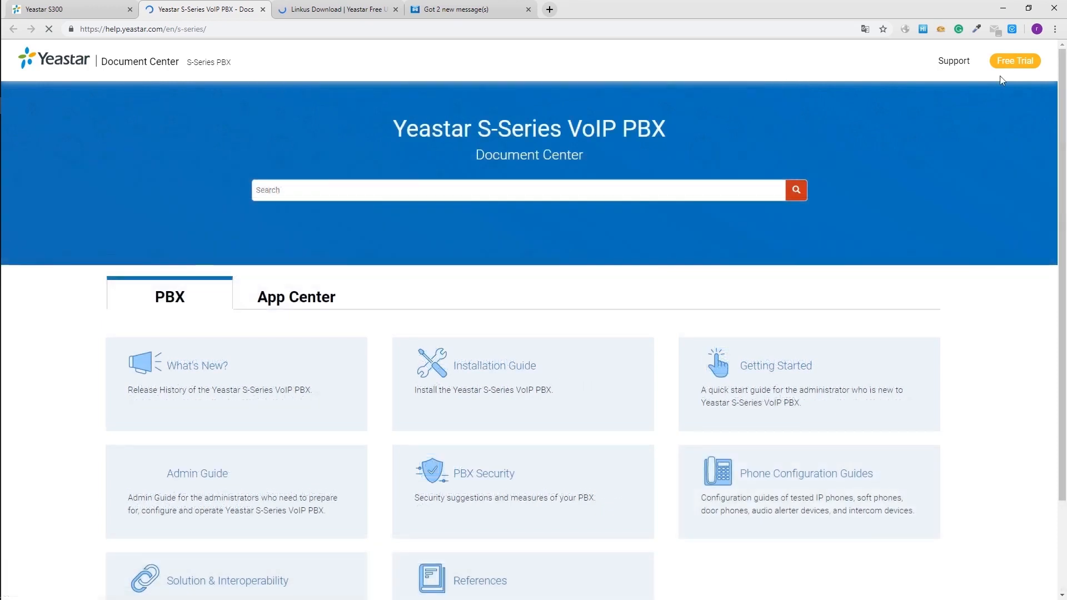
{"action": "left_click_drag", "start_coordinate": [1062, 89], "coordinate": [1066, 183]}
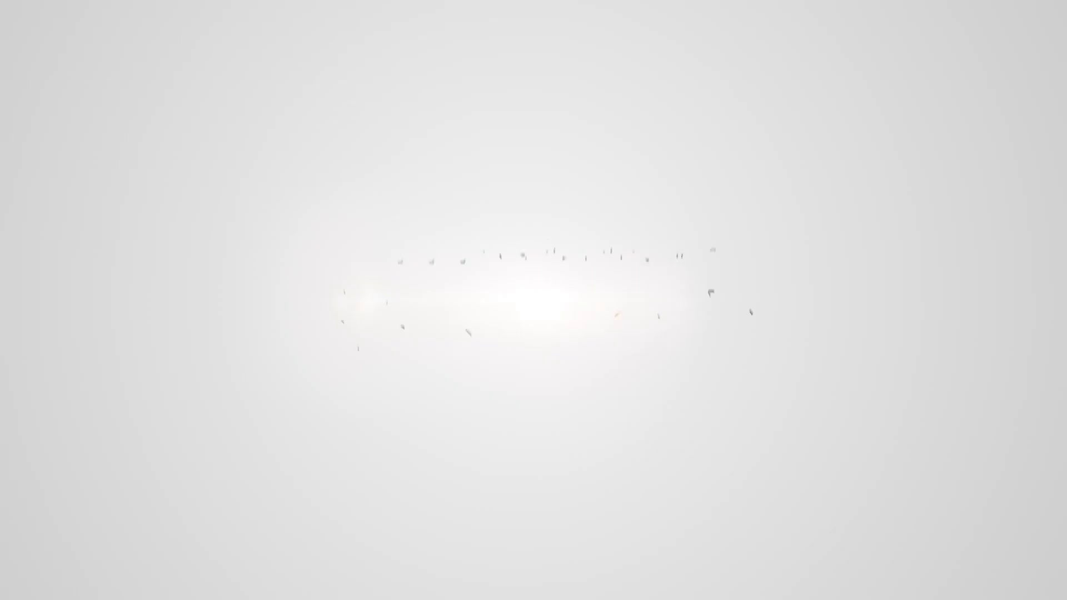